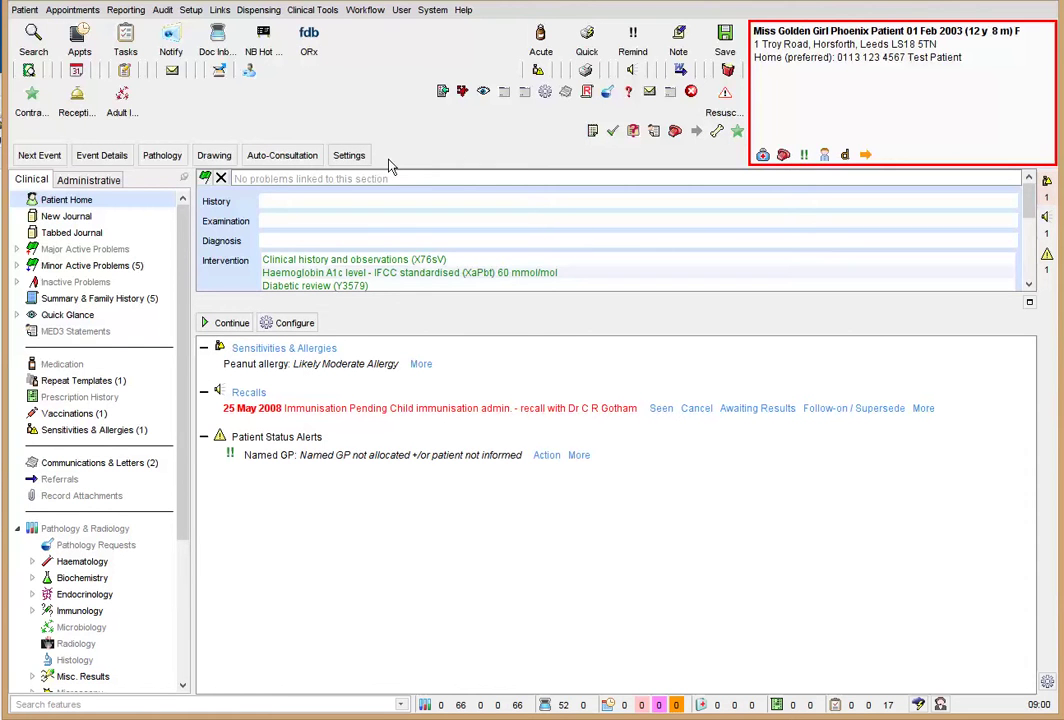
Step: Browse the ardens CONSULTATIONS A to G template list, then dismiss it without choosing one
{"action": "left_click", "coordinate": [279, 158]}
{"action": "mouse_move", "coordinate": [388, 175]}
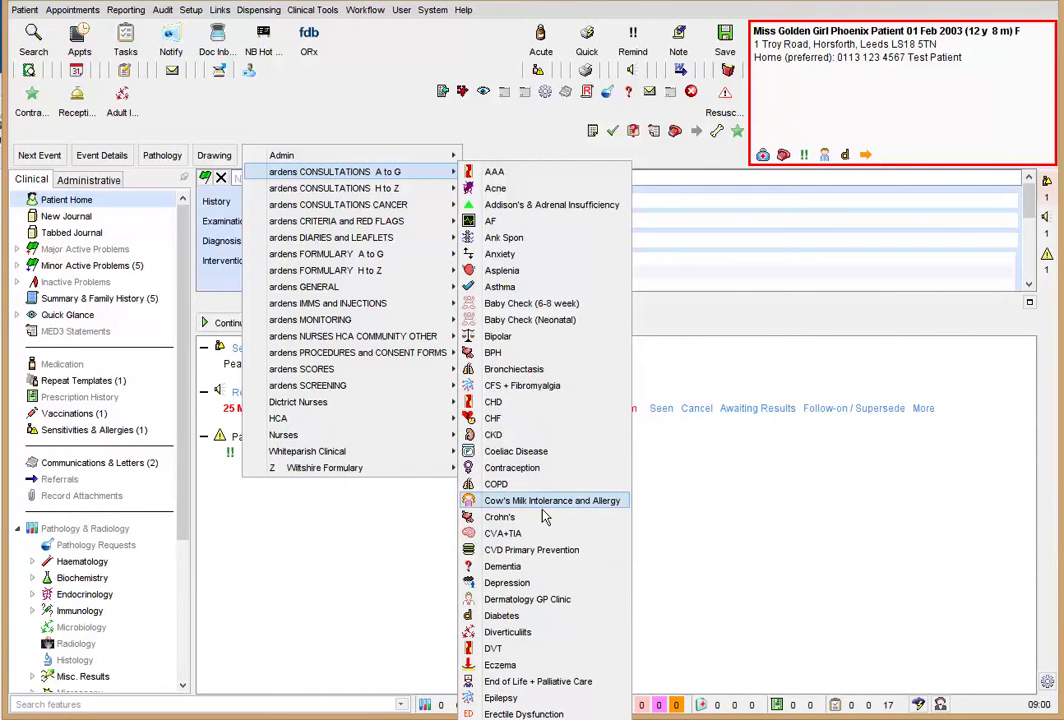
{"action": "left_click", "coordinate": [548, 624]}
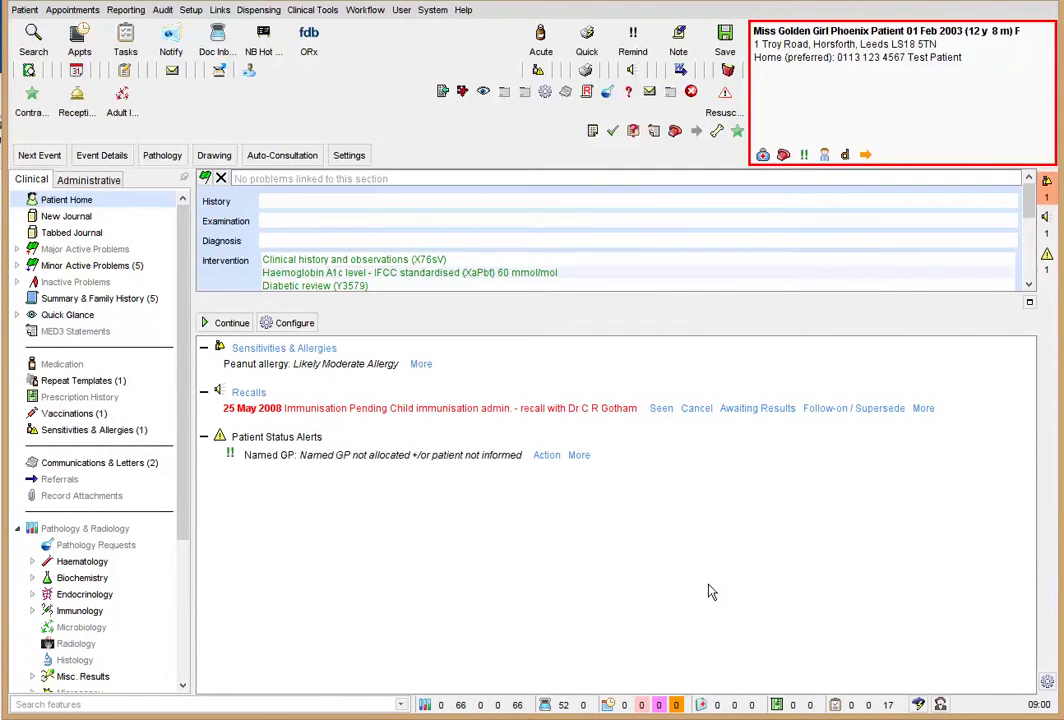
{"action": "mouse_move", "coordinate": [845, 166]}
Step: Open the Diabetes template and choose Diabetic review (Y3579) as the review type
{"action": "left_click", "coordinate": [844, 163]}
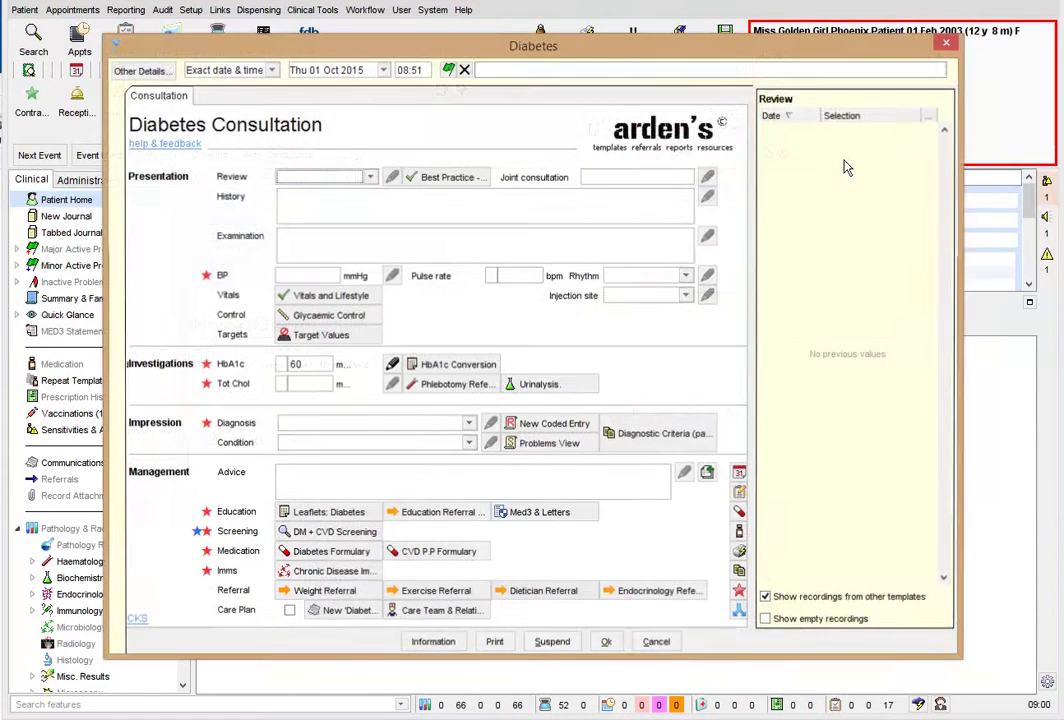
{"action": "left_click", "coordinate": [336, 177]}
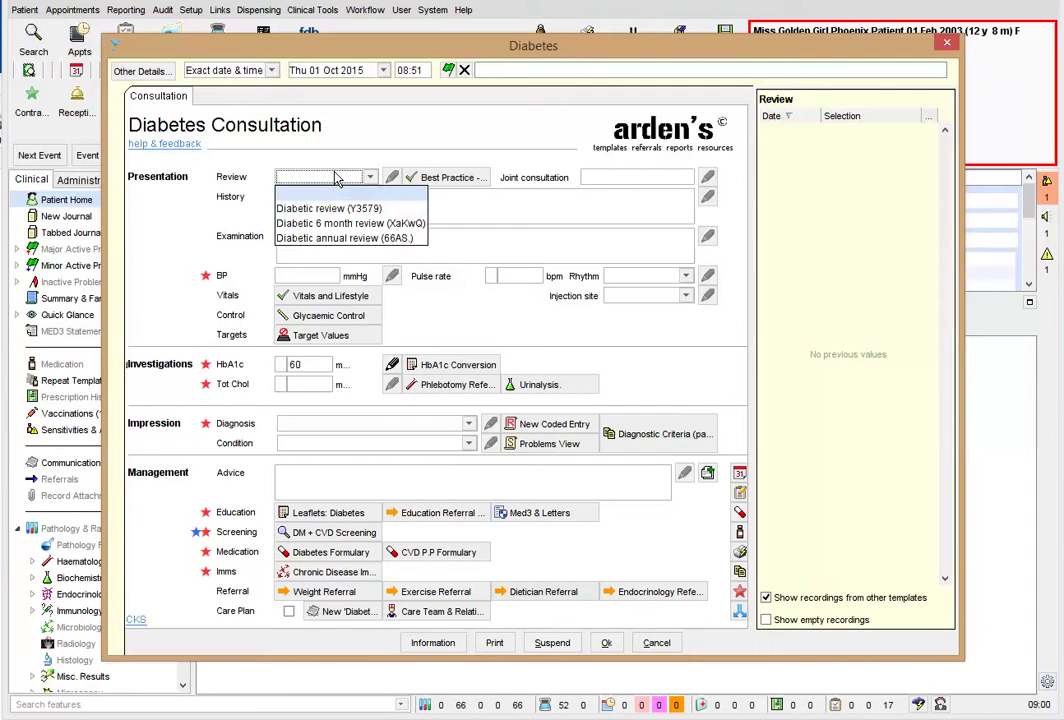
{"action": "left_click", "coordinate": [352, 209]}
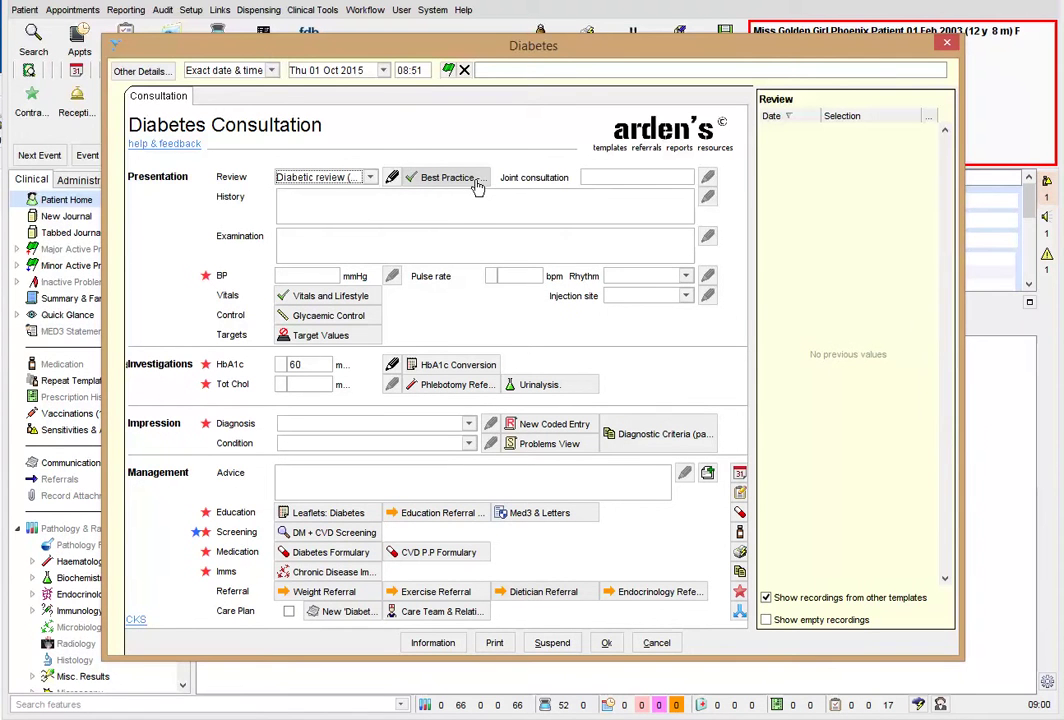
Step: Scroll through the Best Practice diabetes overview, then close it
{"action": "left_click", "coordinate": [476, 183]}
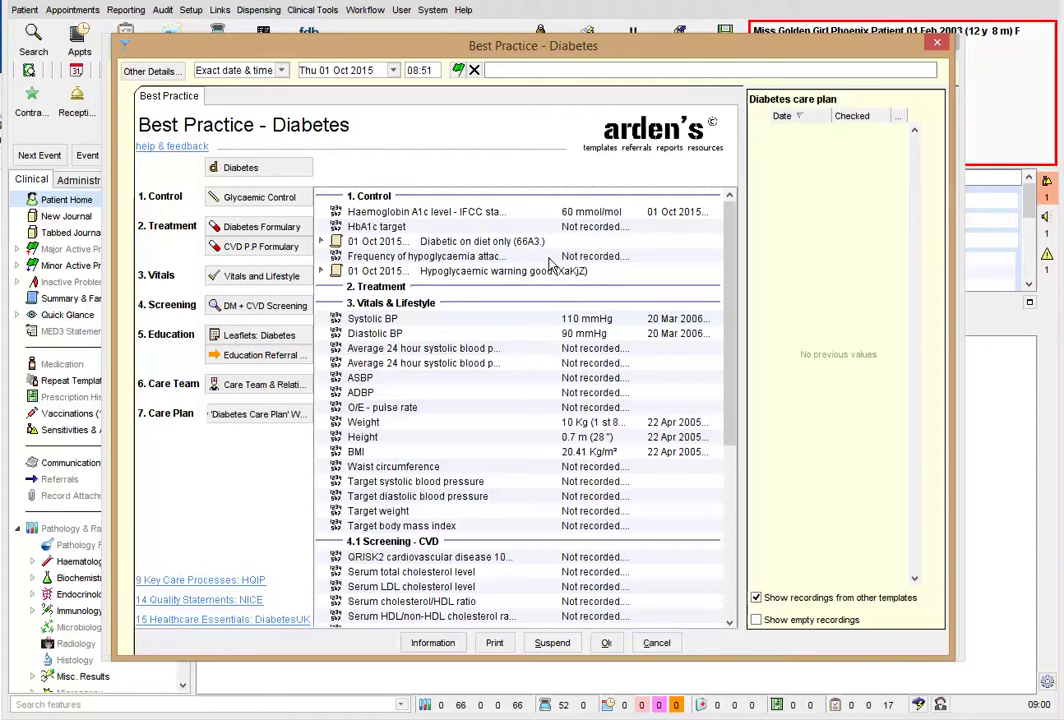
{"action": "mouse_move", "coordinate": [731, 415]}
{"action": "left_mouse_down"}
{"action": "mouse_move", "coordinate": [737, 531]}
{"action": "mouse_move", "coordinate": [729, 216]}
{"action": "mouse_move", "coordinate": [731, 258]}
{"action": "left_mouse_up"}
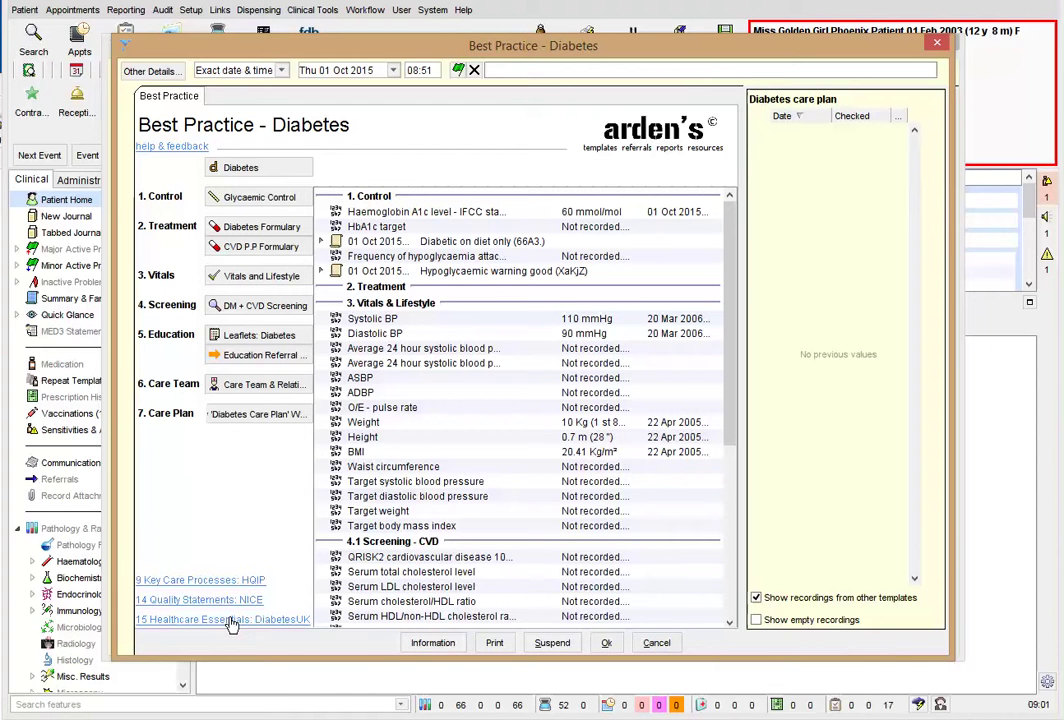
{"action": "left_click", "coordinate": [607, 643]}
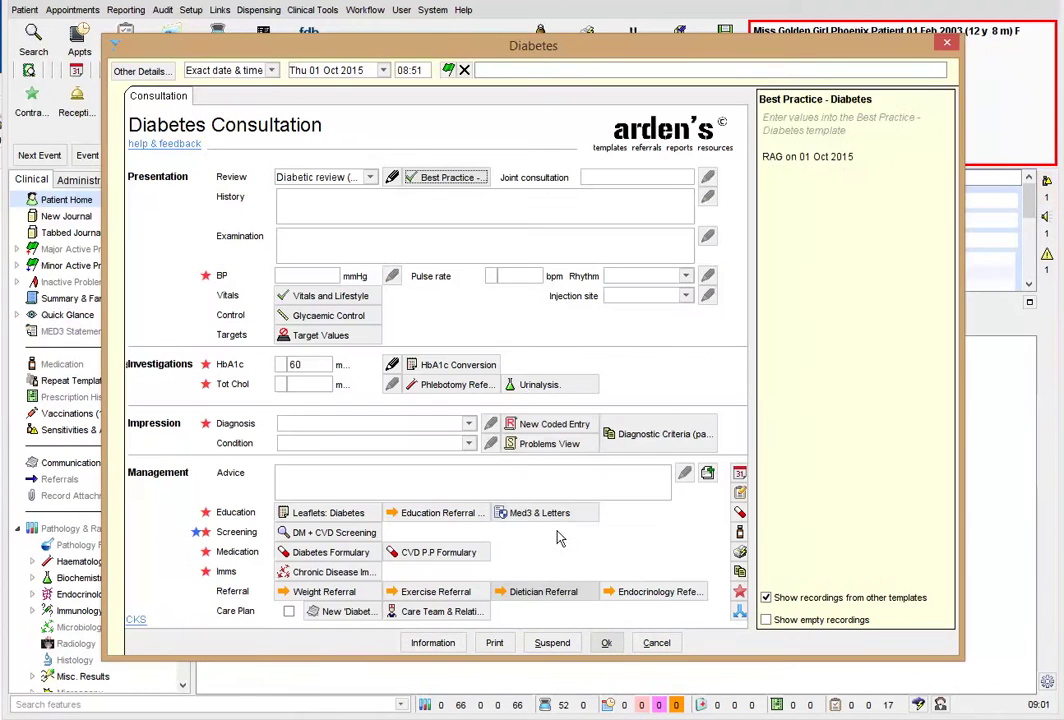
Step: Enter the joint clinician, history 'Doing well' and BP 110/70, then check and cancel the QOF template
{"action": "left_click", "coordinate": [593, 178]}
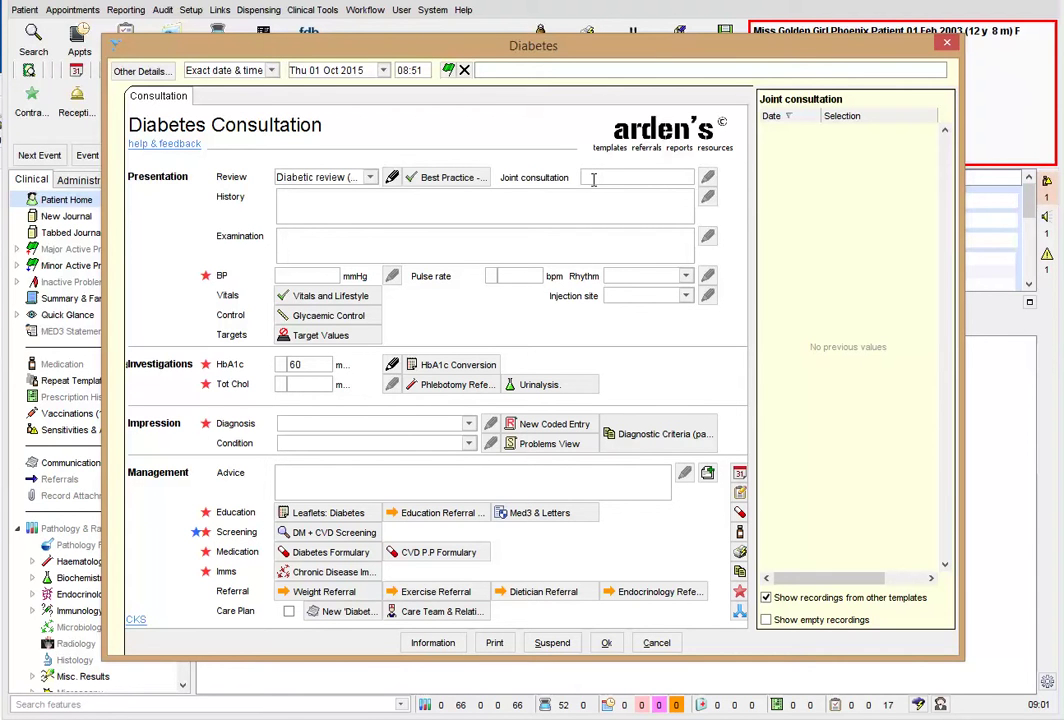
{"action": "type", "text": "Loc"}
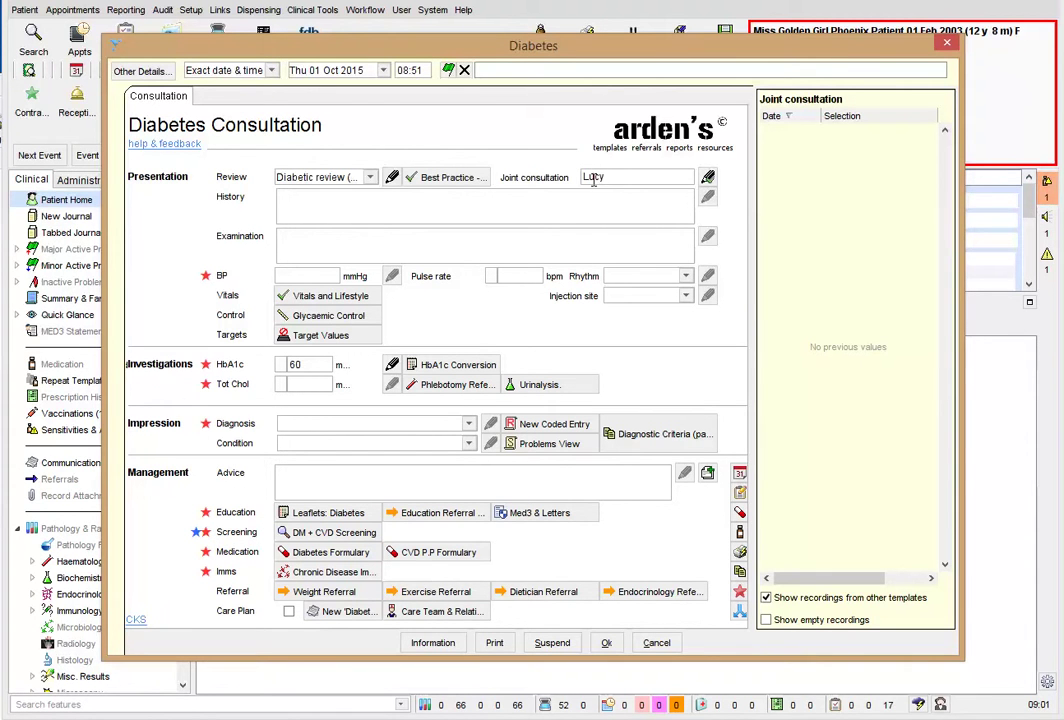
{"action": "left_click", "coordinate": [557, 203]}
{"action": "type", "text": "Doing well"}
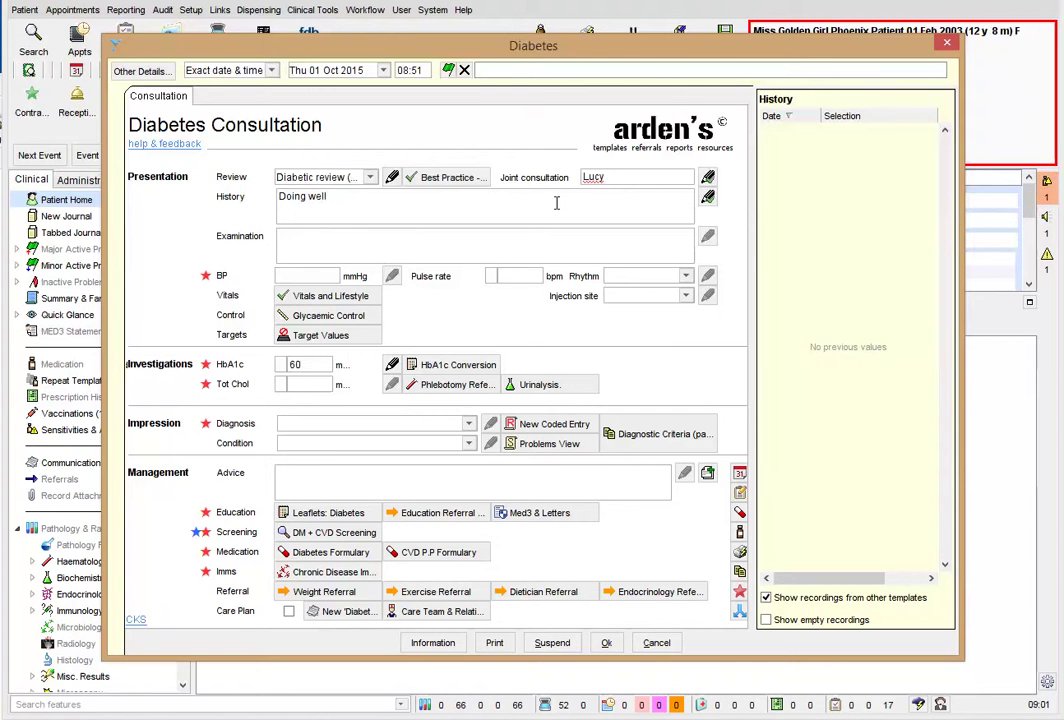
{"action": "left_click", "coordinate": [327, 278]}
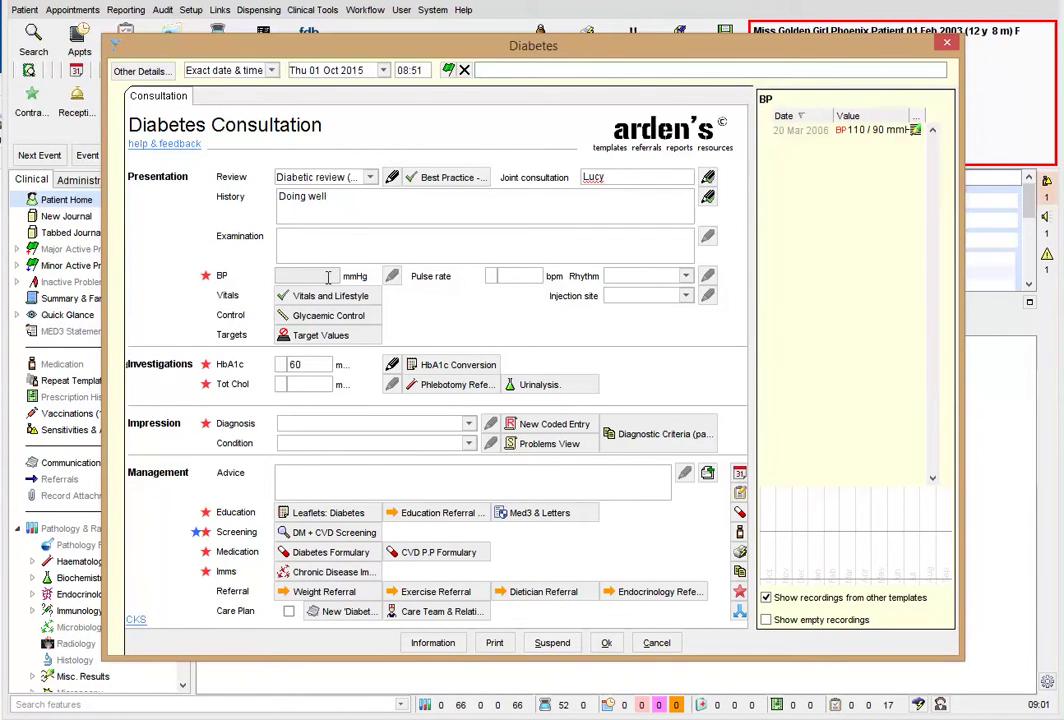
{"action": "type", "text": "0 / 70"}
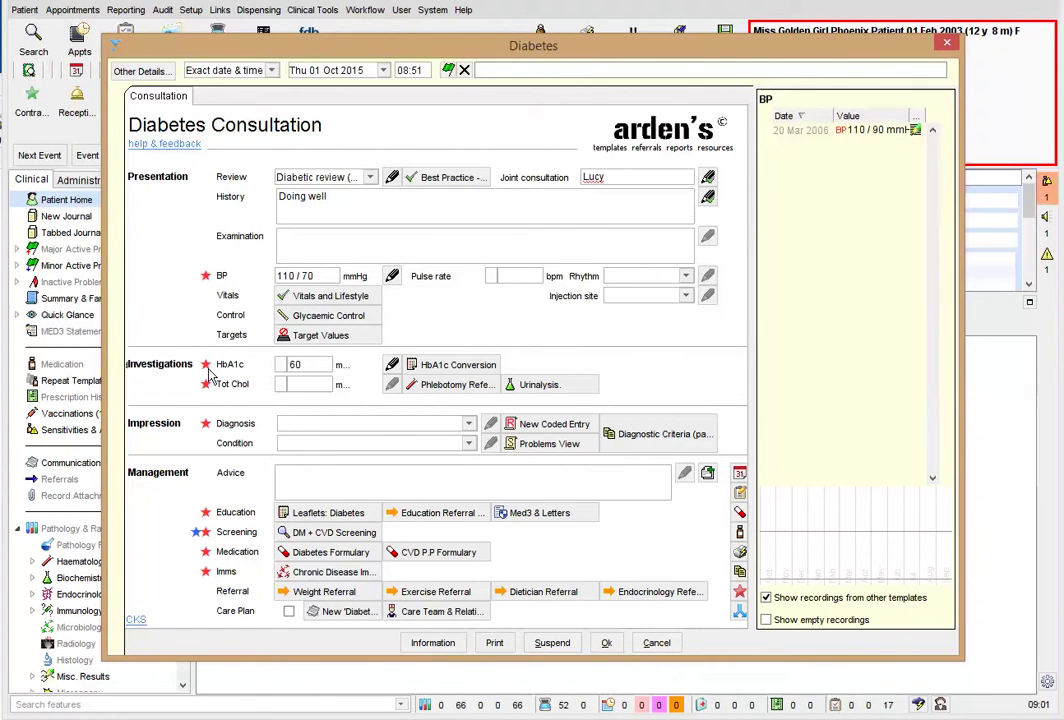
{"action": "left_click", "coordinate": [747, 598]}
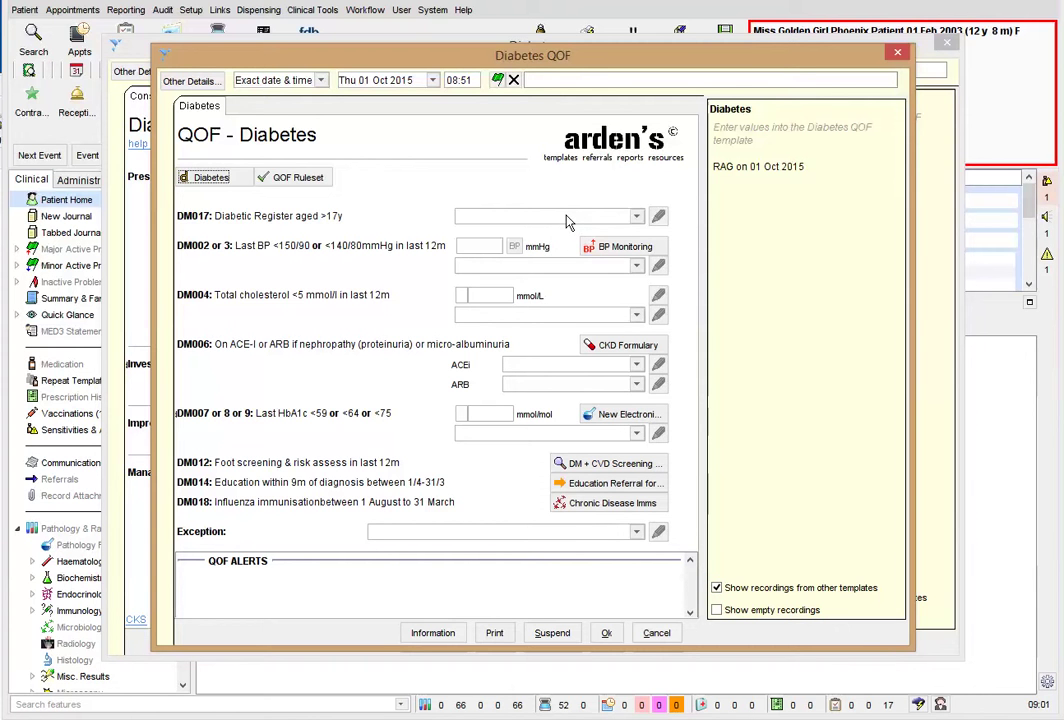
{"action": "left_click", "coordinate": [656, 633]}
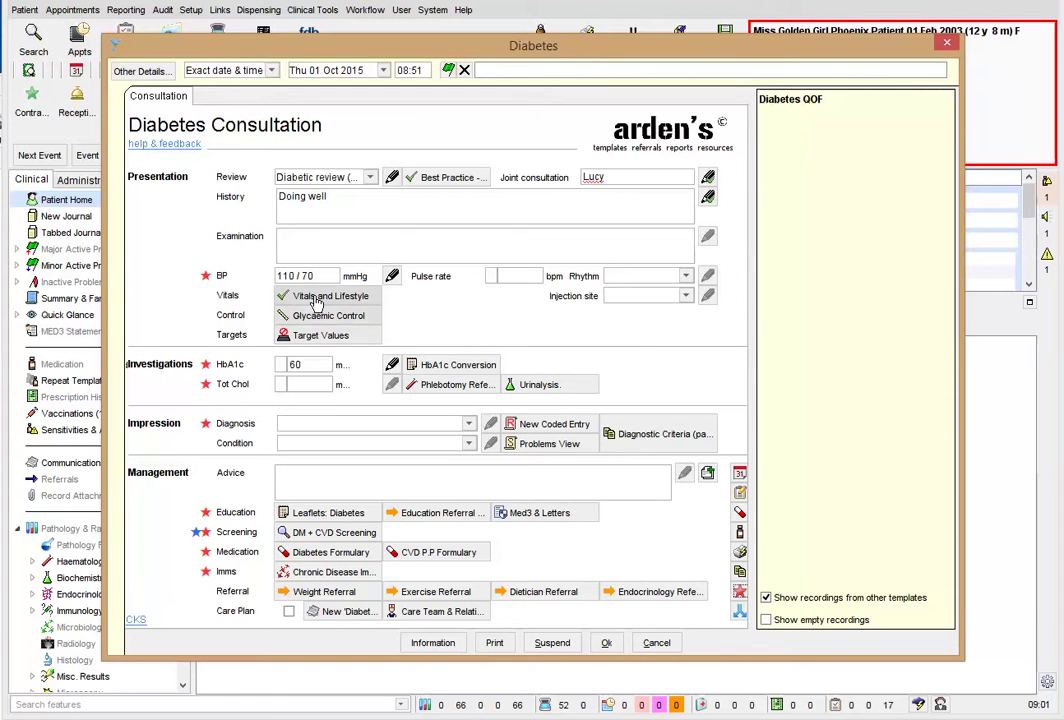
Step: Record diet-only treatment, good hypo awareness with education given, and an HbA1c target of 48 mmol/mol
{"action": "left_click", "coordinate": [320, 318]}
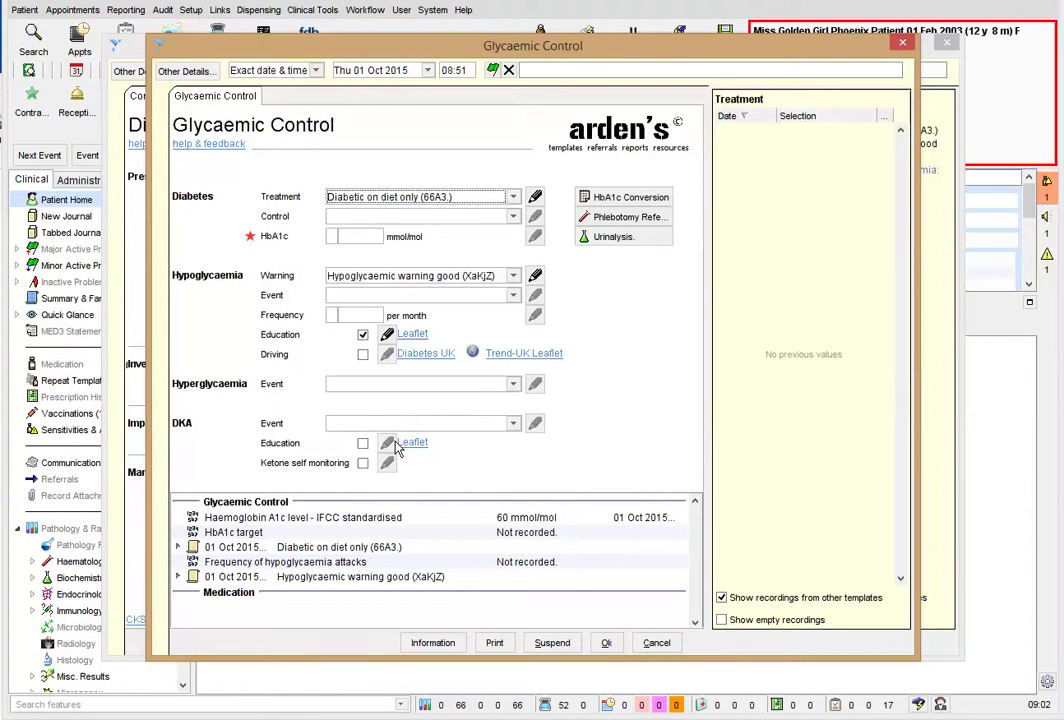
{"action": "left_click", "coordinate": [614, 648]}
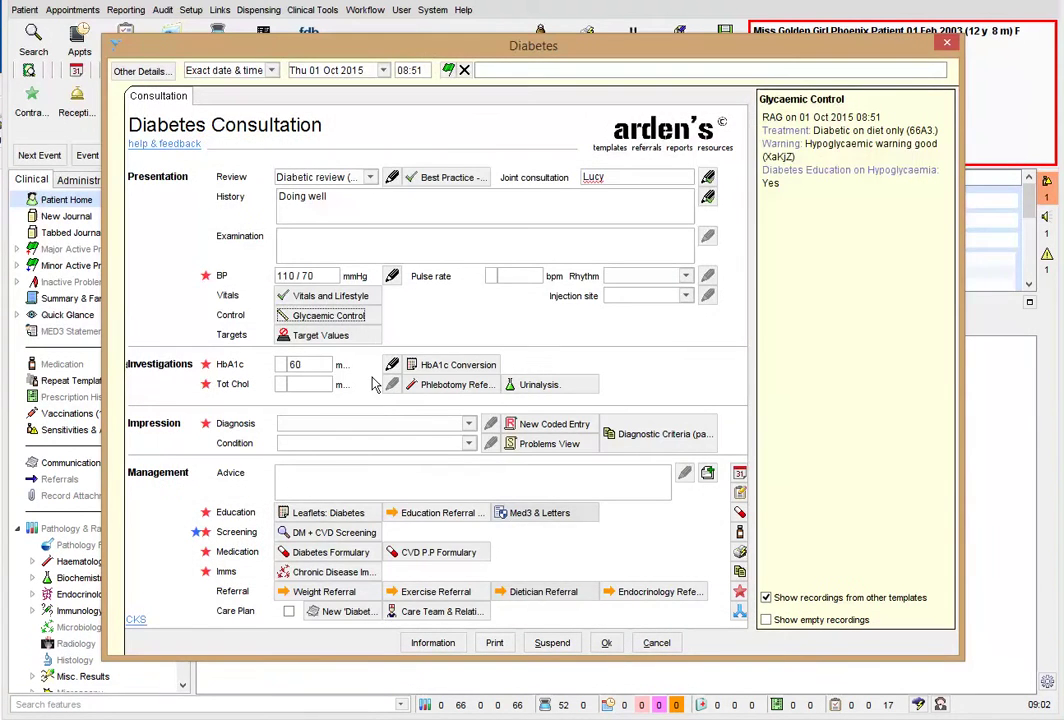
{"action": "left_click", "coordinate": [350, 340]}
{"action": "left_click", "coordinate": [393, 413]}
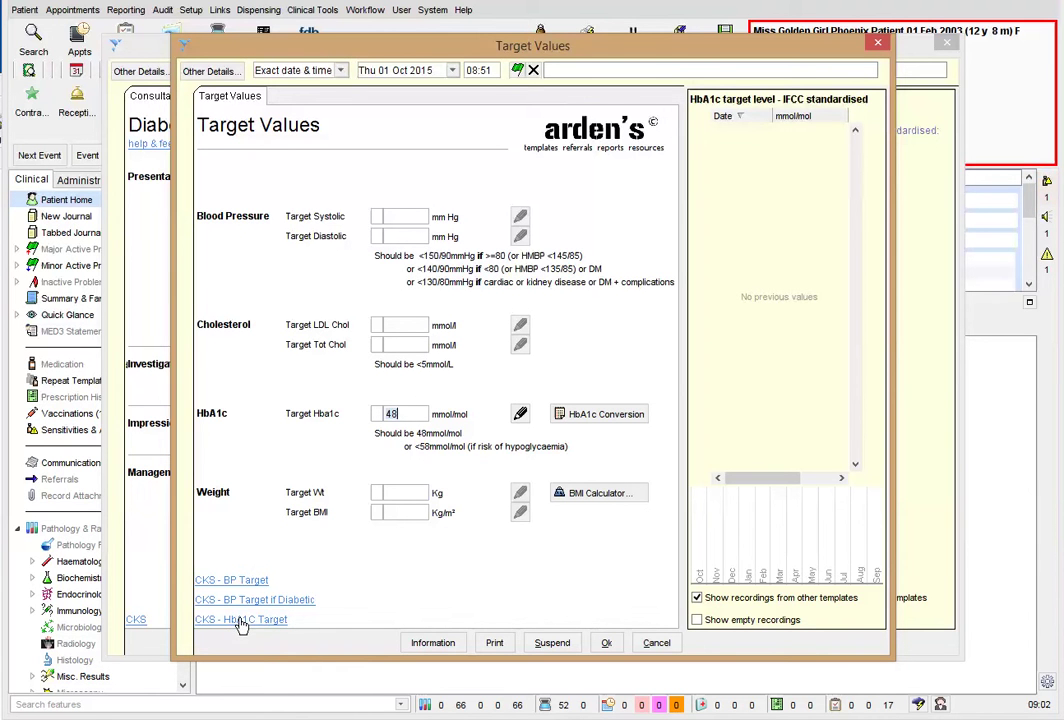
{"action": "left_click", "coordinate": [605, 645]}
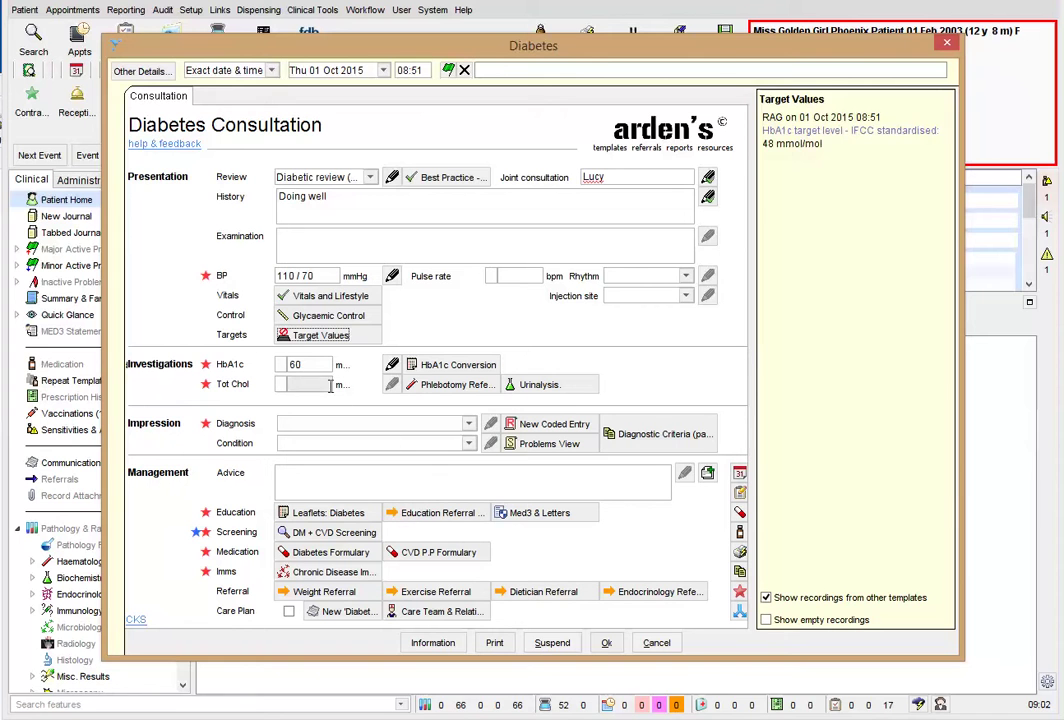
Step: Review the recorded HbA1c history and the HbA1c conversion table
{"action": "left_click", "coordinate": [322, 366]}
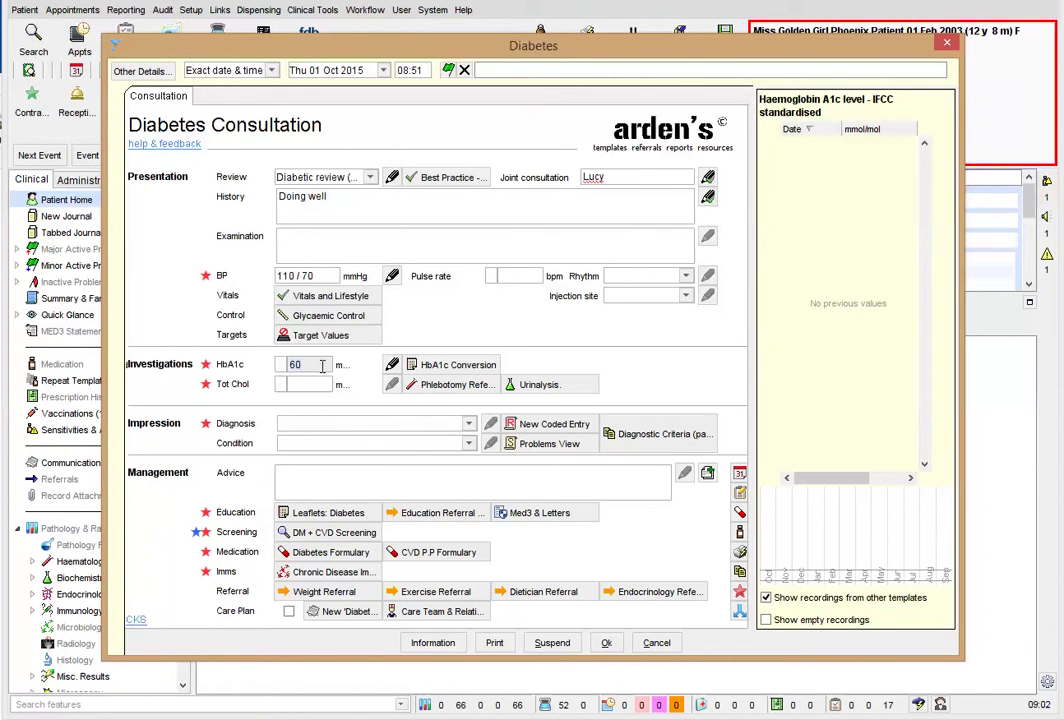
{"action": "left_click", "coordinate": [812, 173]}
{"action": "left_click", "coordinate": [452, 366]}
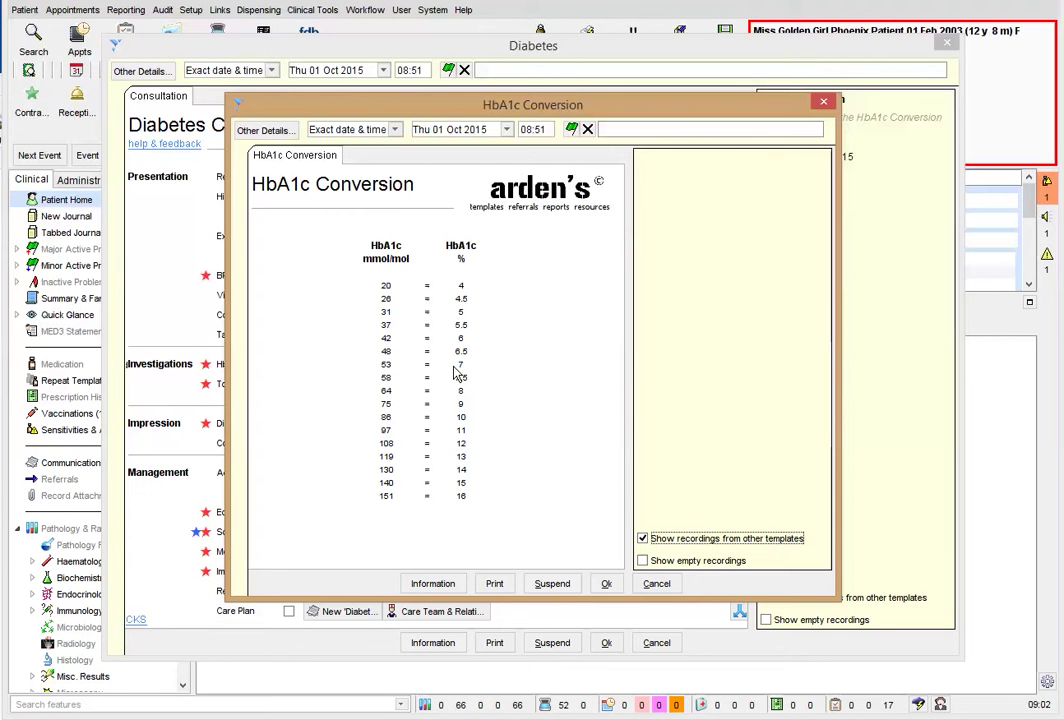
{"action": "left_click", "coordinate": [656, 583]}
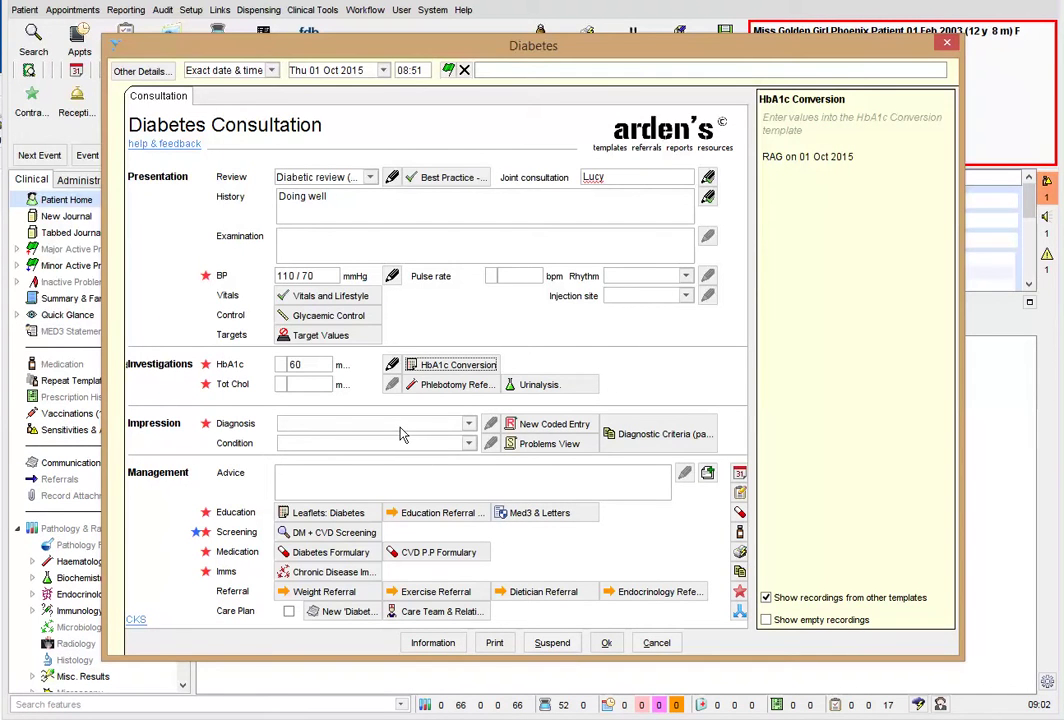
Step: Leave the diagnosis blank, set condition to Diabetic - good control (66Al.), and cancel Diagnostic Criteria
{"action": "left_click", "coordinate": [400, 427]}
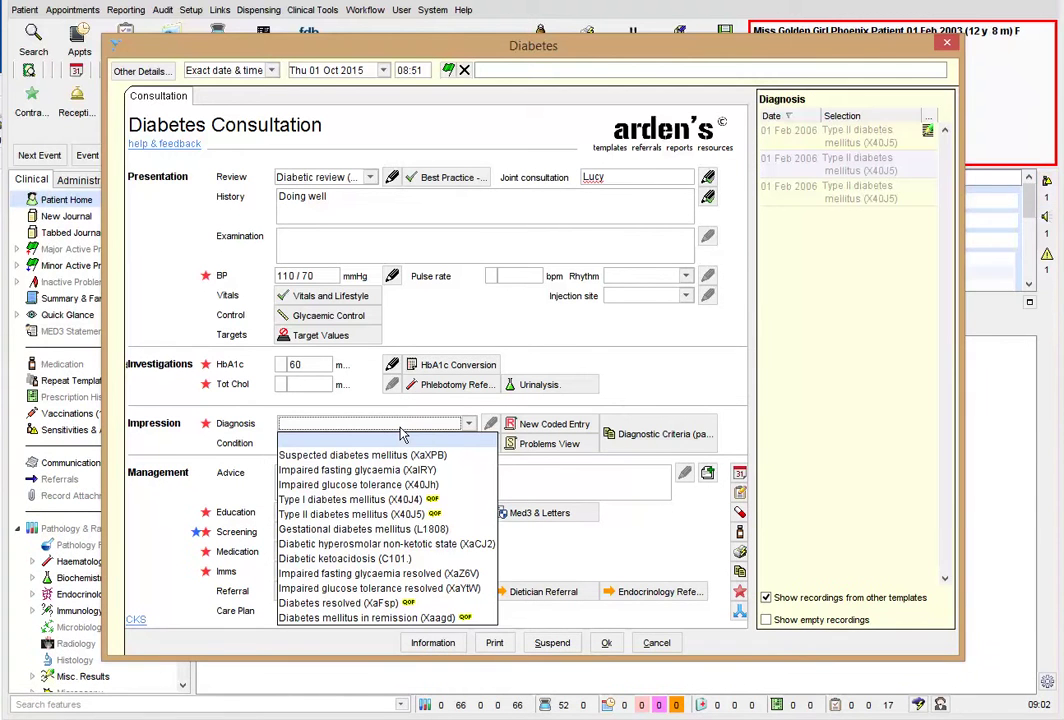
{"action": "left_click", "coordinate": [401, 431]}
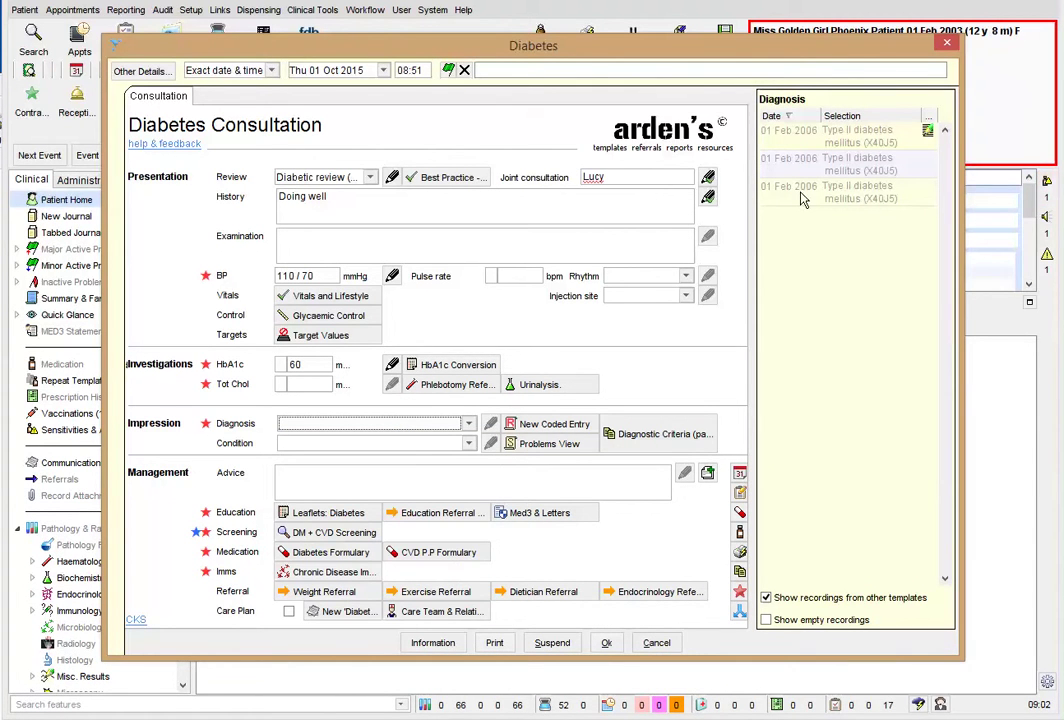
{"action": "left_click", "coordinate": [401, 446]}
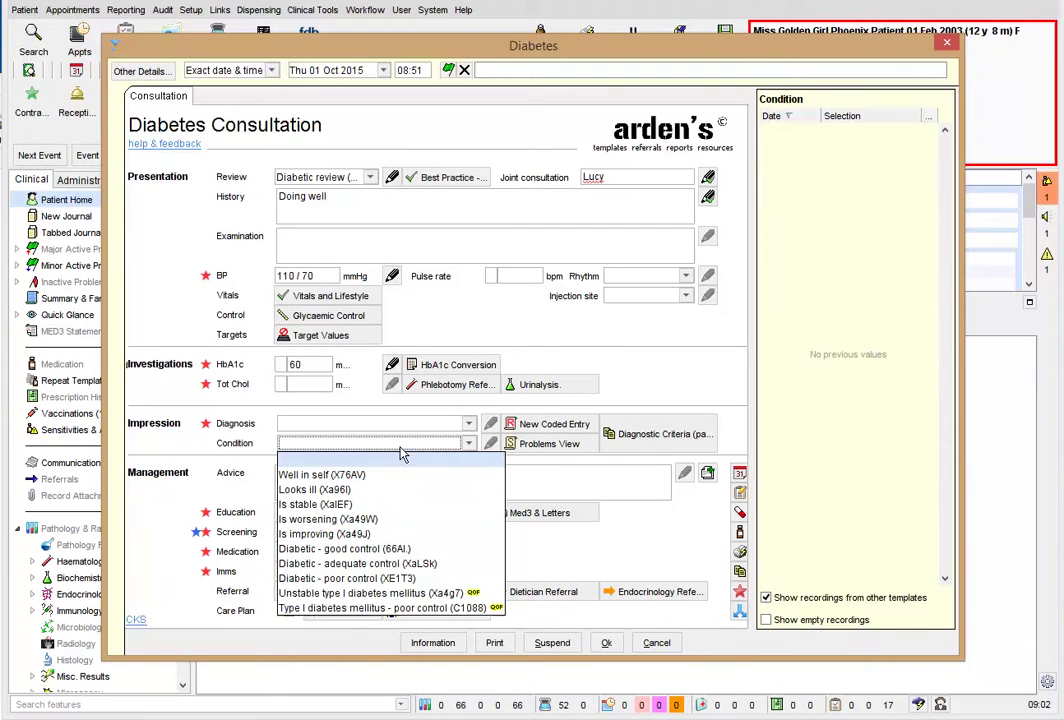
{"action": "left_click", "coordinate": [395, 550]}
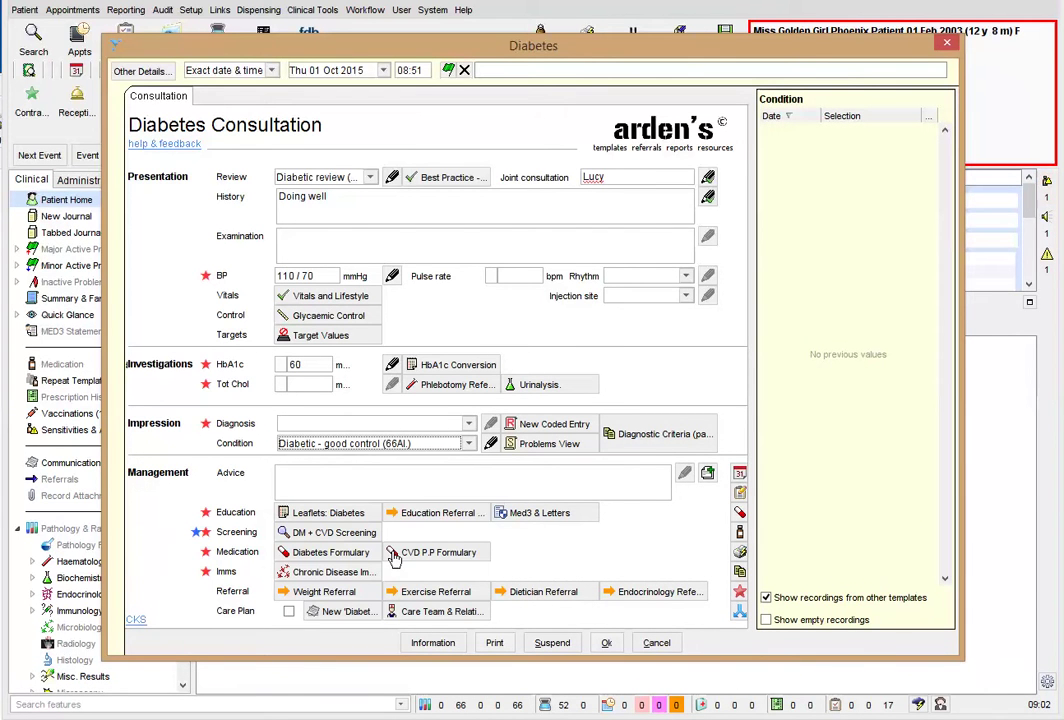
{"action": "left_click", "coordinate": [652, 447]}
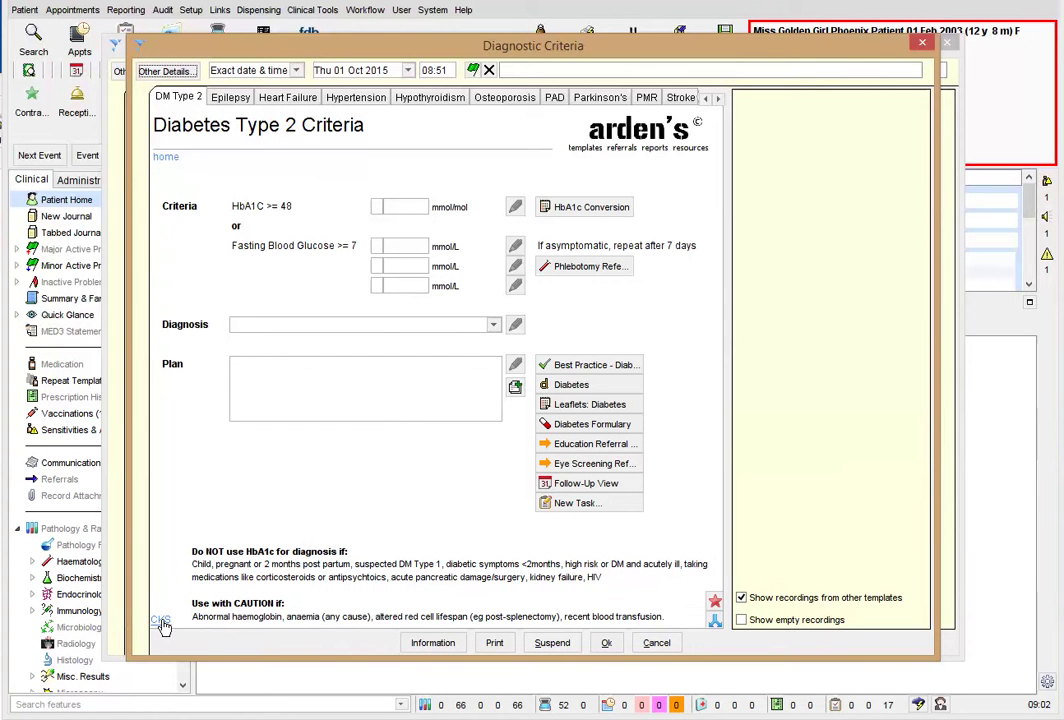
{"action": "left_click", "coordinate": [656, 643]}
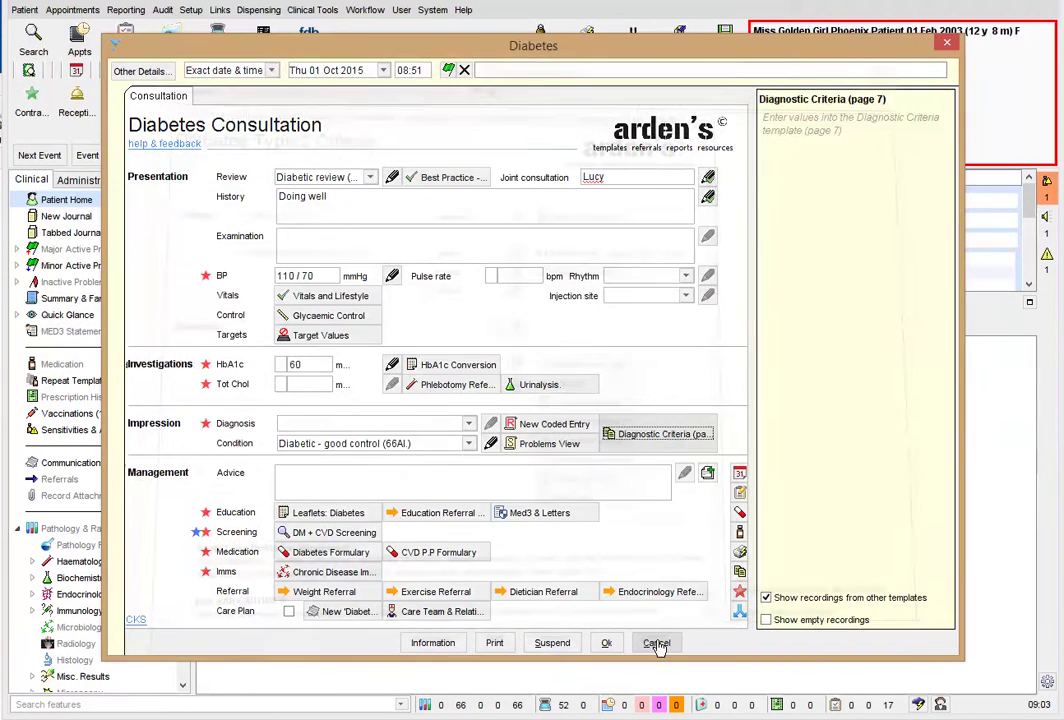
Step: Add advice 'Improve diet, review in 6months' and record a diabetes structured education referral
{"action": "left_click", "coordinate": [383, 483]}
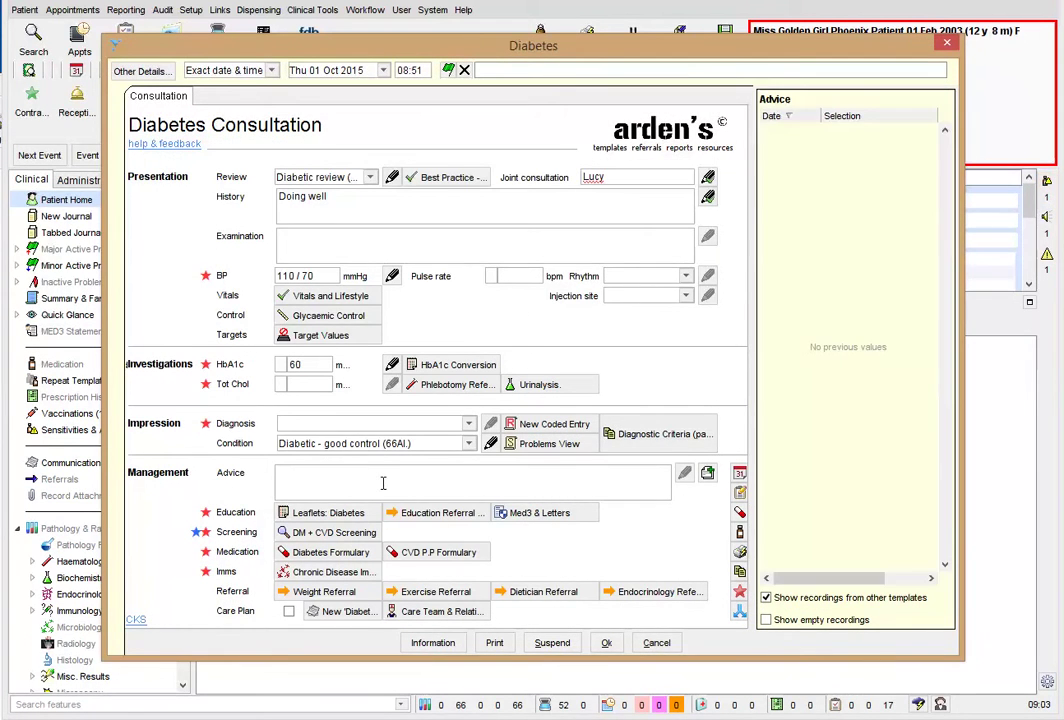
{"action": "type", "text": "Improve diet, review in 6months"}
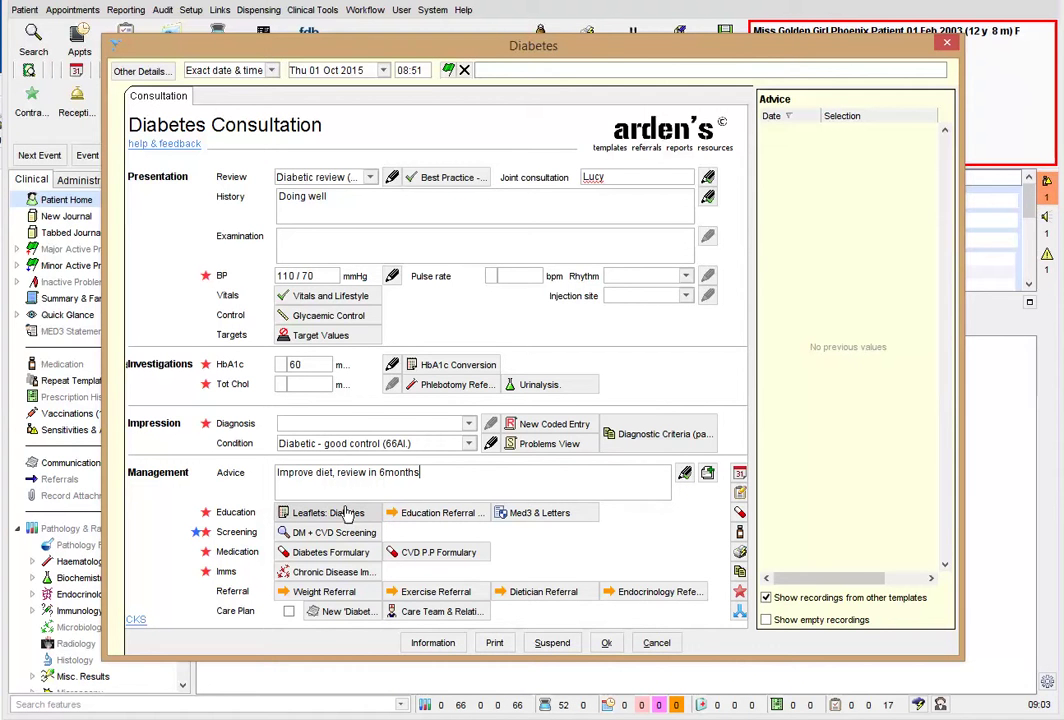
{"action": "left_click", "coordinate": [345, 515]}
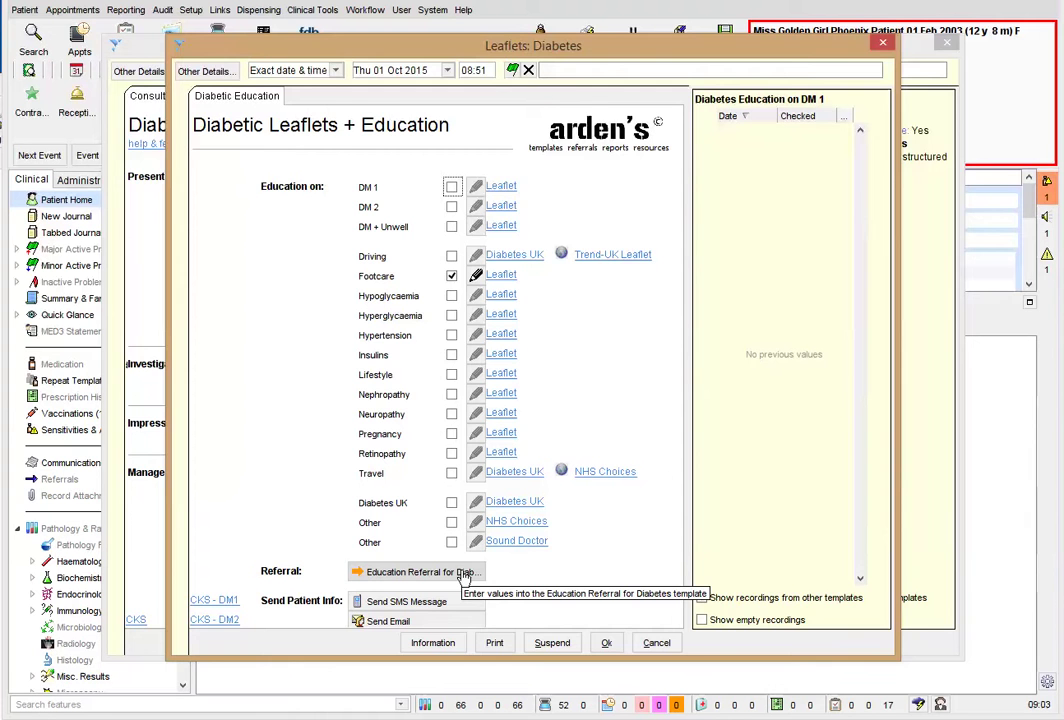
{"action": "left_click", "coordinate": [465, 574]}
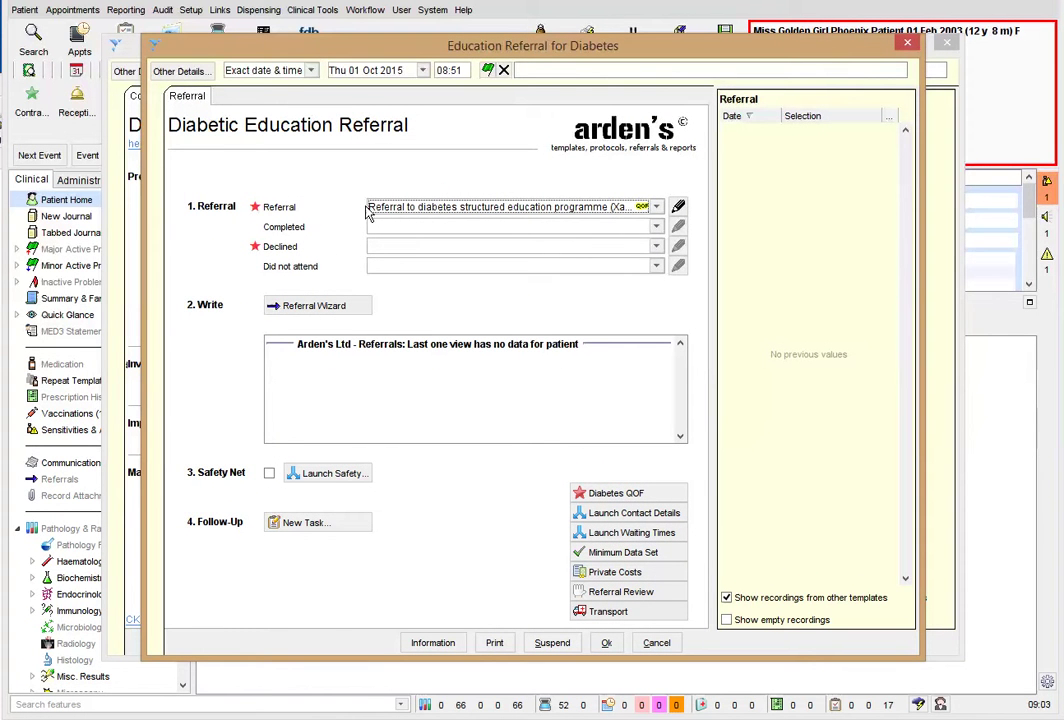
{"action": "left_click", "coordinate": [607, 645]}
{"action": "left_click", "coordinate": [607, 645]}
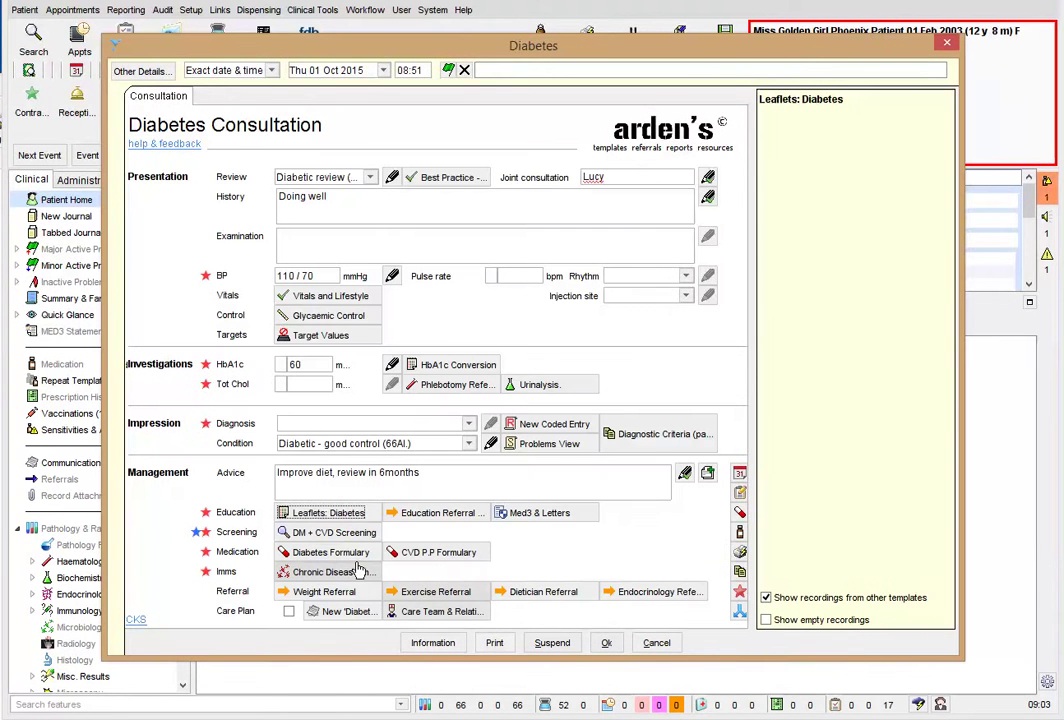
Step: Open the DM + CVD Screening template on its Foot Screening page
{"action": "left_click", "coordinate": [328, 538]}
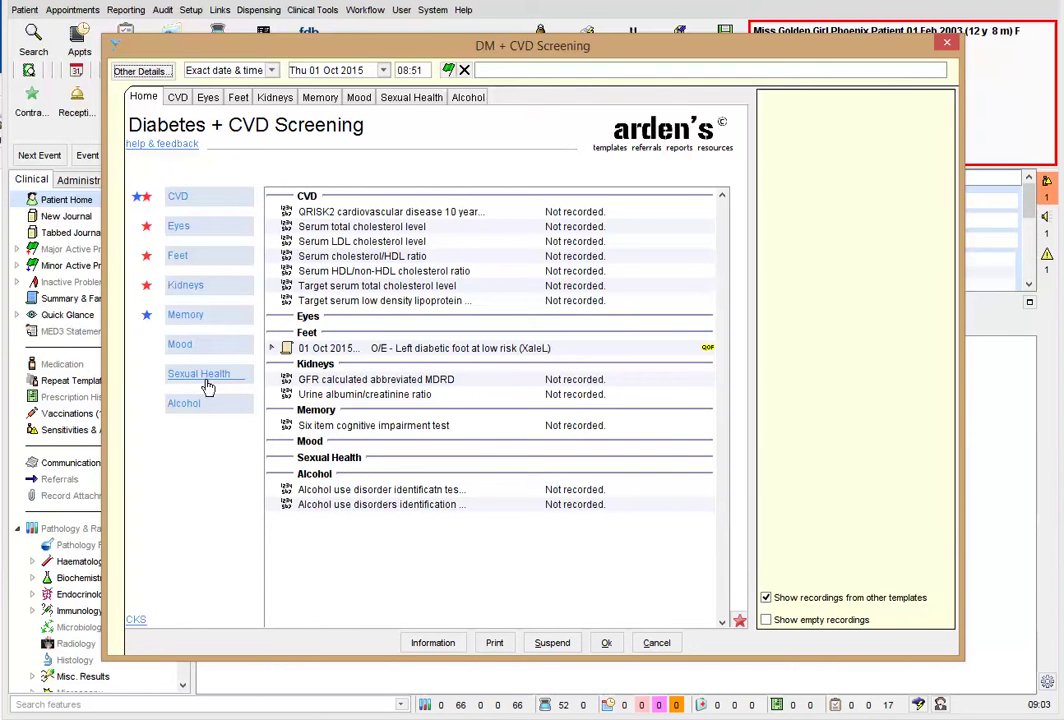
{"action": "left_click", "coordinate": [180, 258]}
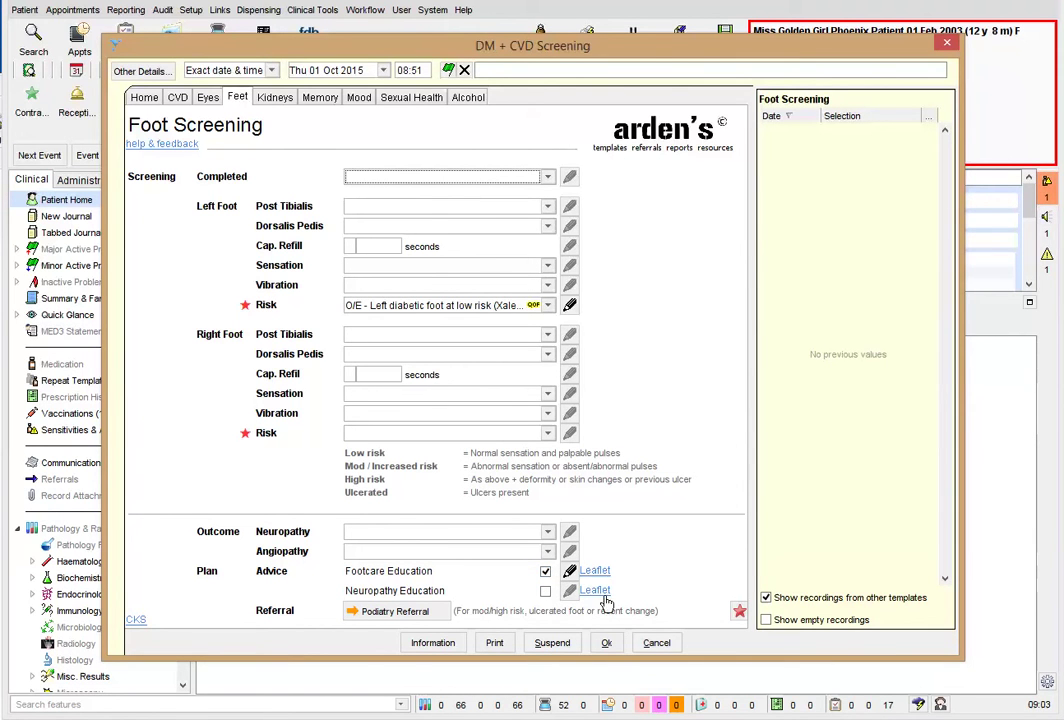
{"action": "left_click", "coordinate": [608, 644]}
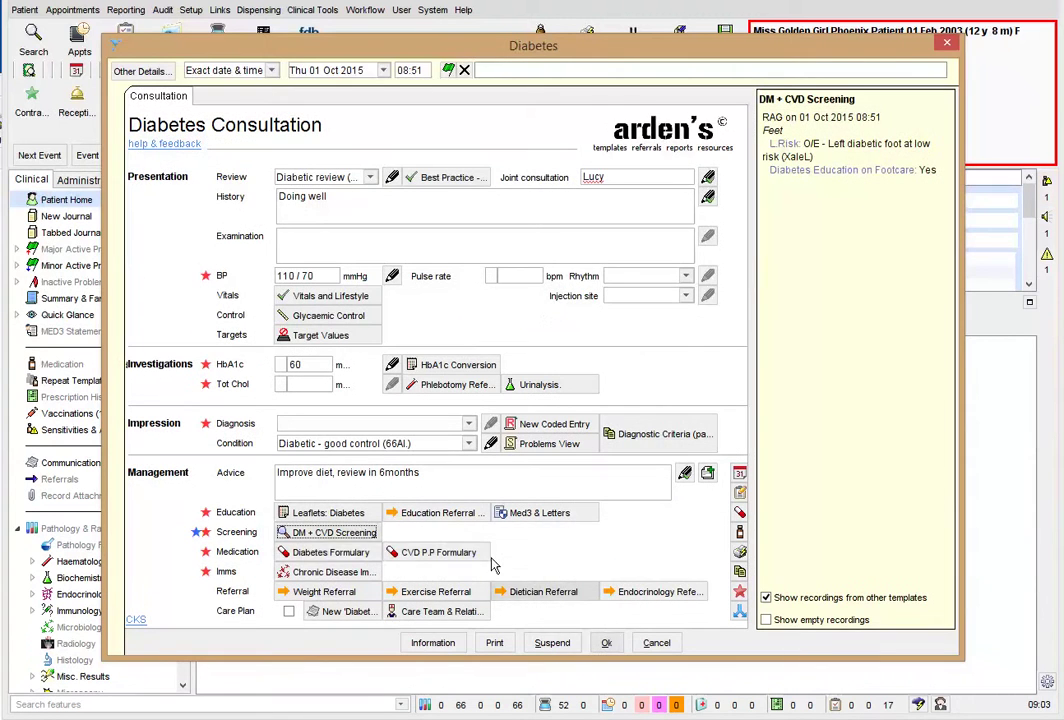
{"action": "left_click", "coordinate": [333, 562]}
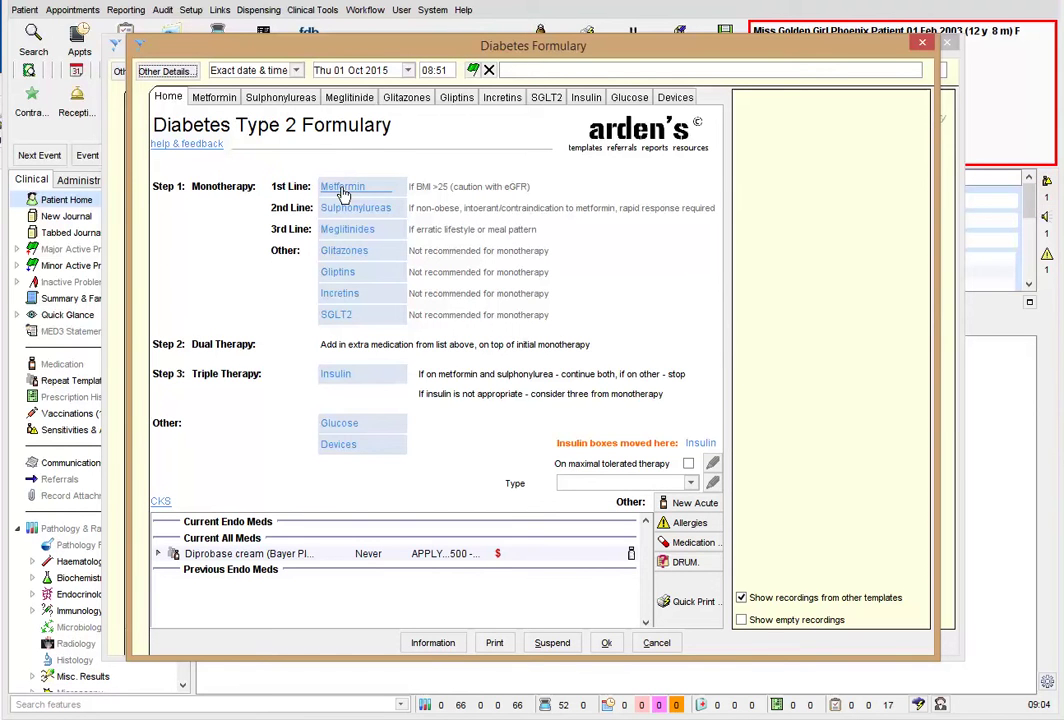
{"action": "left_click", "coordinate": [343, 189]}
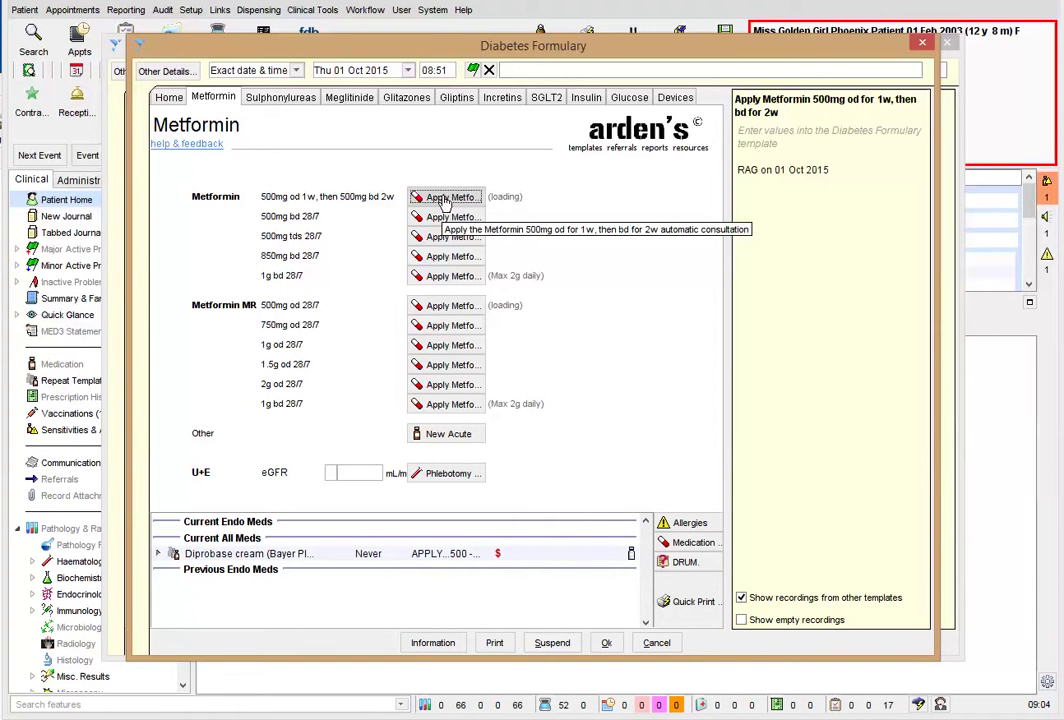
{"action": "left_click", "coordinate": [353, 473]}
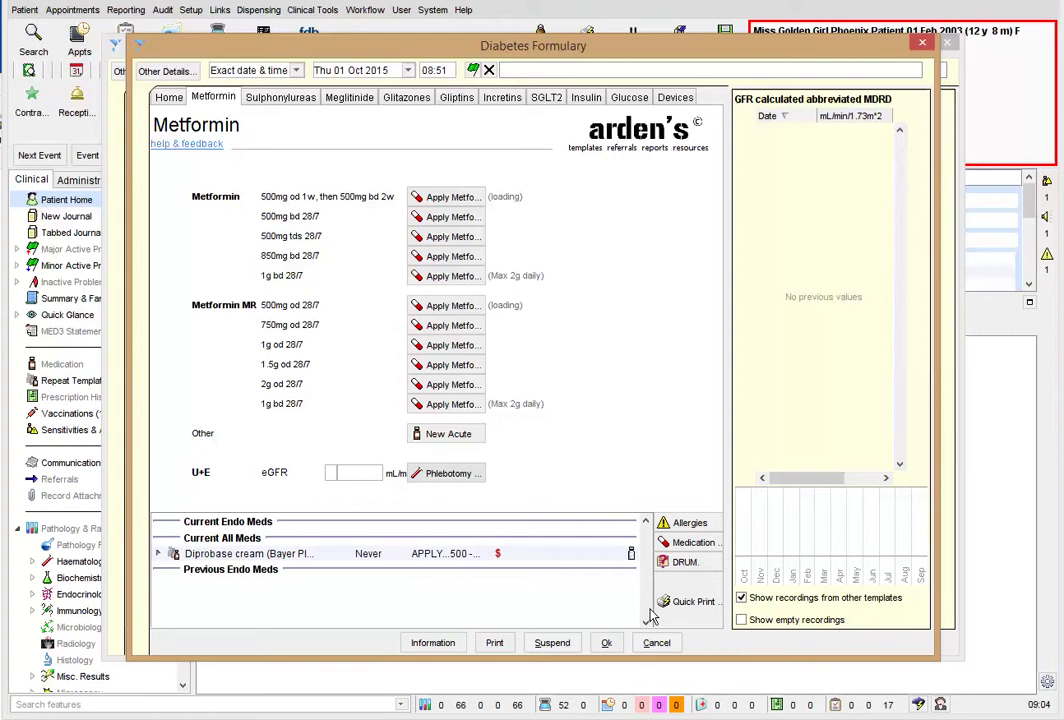
{"action": "left_click", "coordinate": [606, 645]}
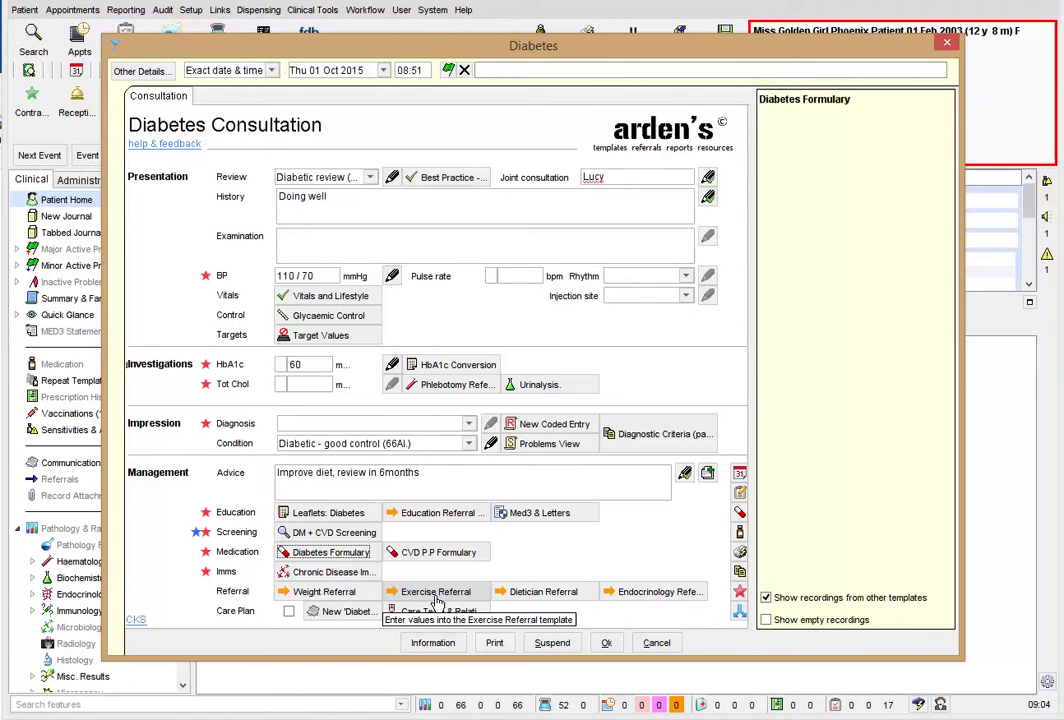
Step: Mark the care plan as agreed and save the Diabetes consultation to the record
{"action": "left_click", "coordinate": [289, 613]}
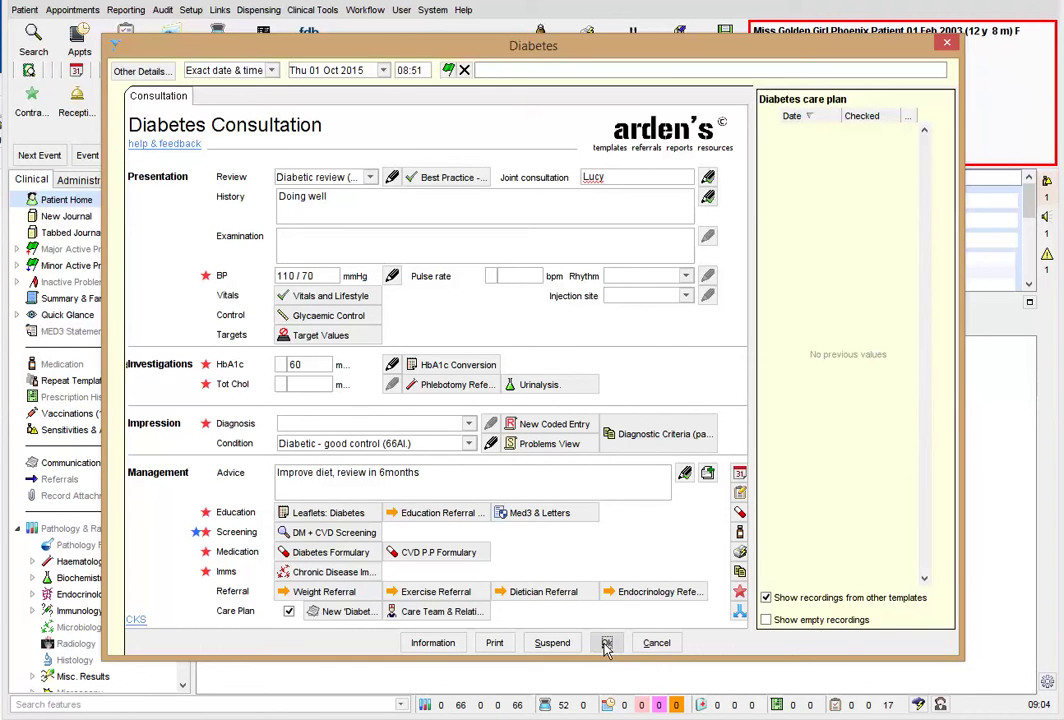
{"action": "left_click", "coordinate": [606, 645]}
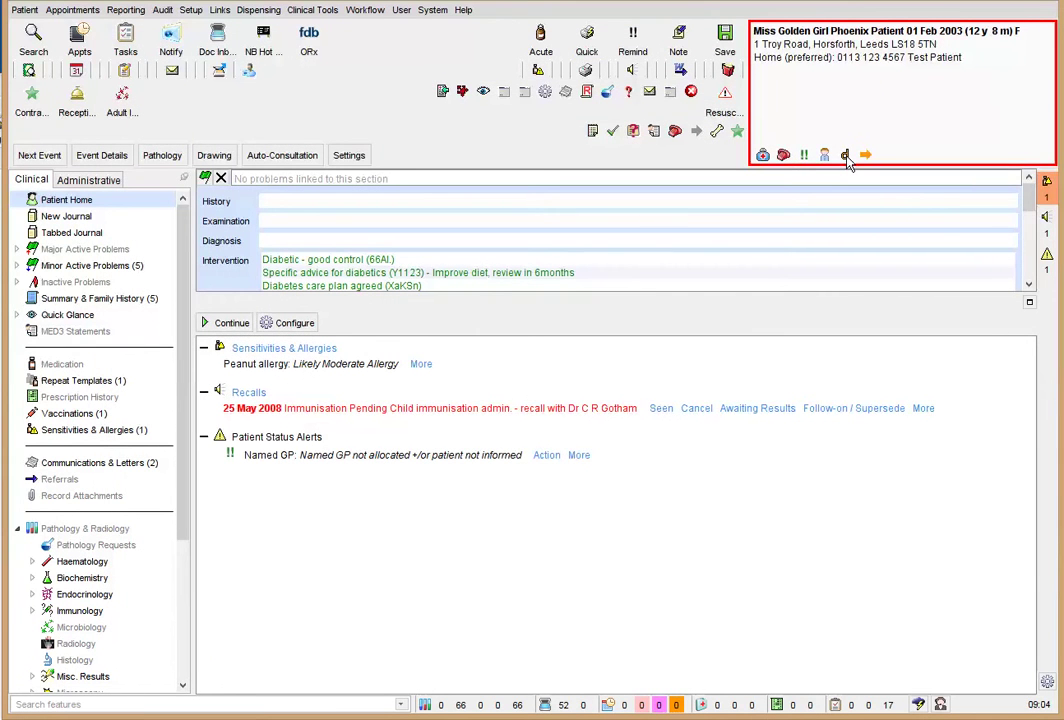
Step: Reopen the Diabetes template to merge the Word care plan and check its Agreed Action Plan text
{"action": "left_click", "coordinate": [846, 158]}
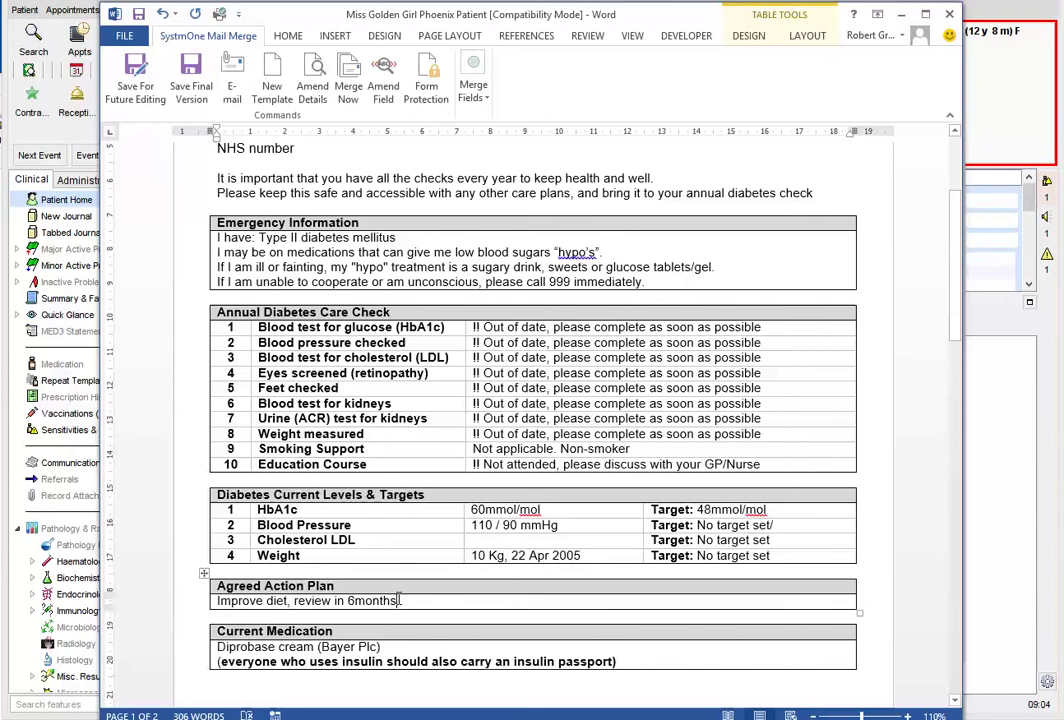
{"action": "left_click_drag", "start_coordinate": [400, 600], "coordinate": [195, 610]}
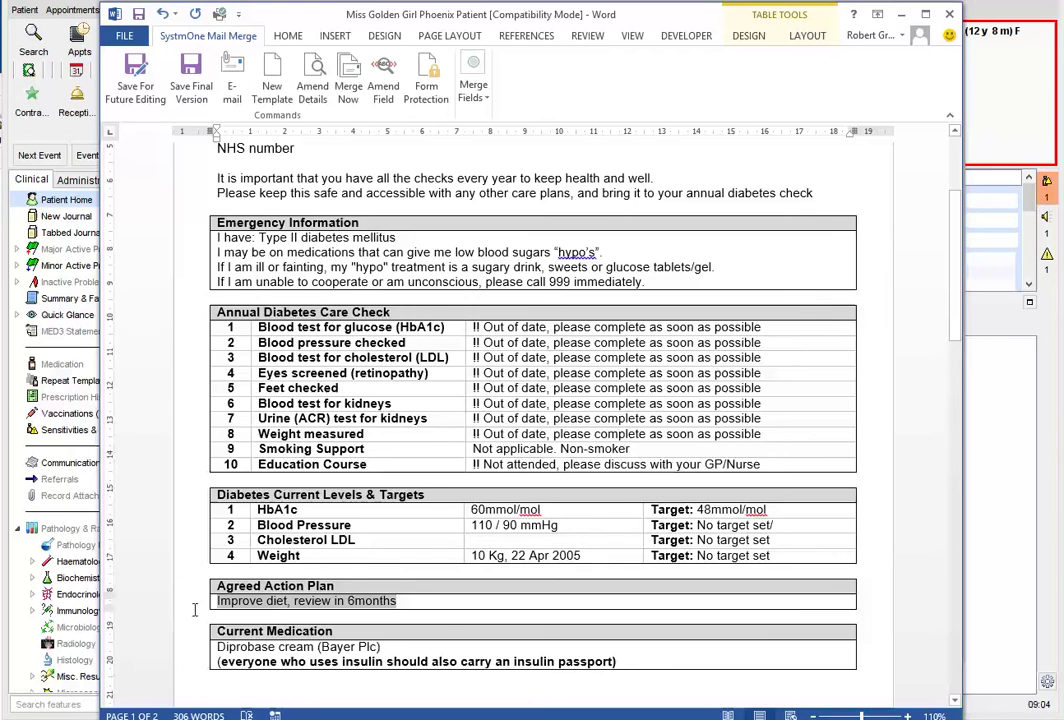
{"action": "left_click", "coordinate": [405, 600]}
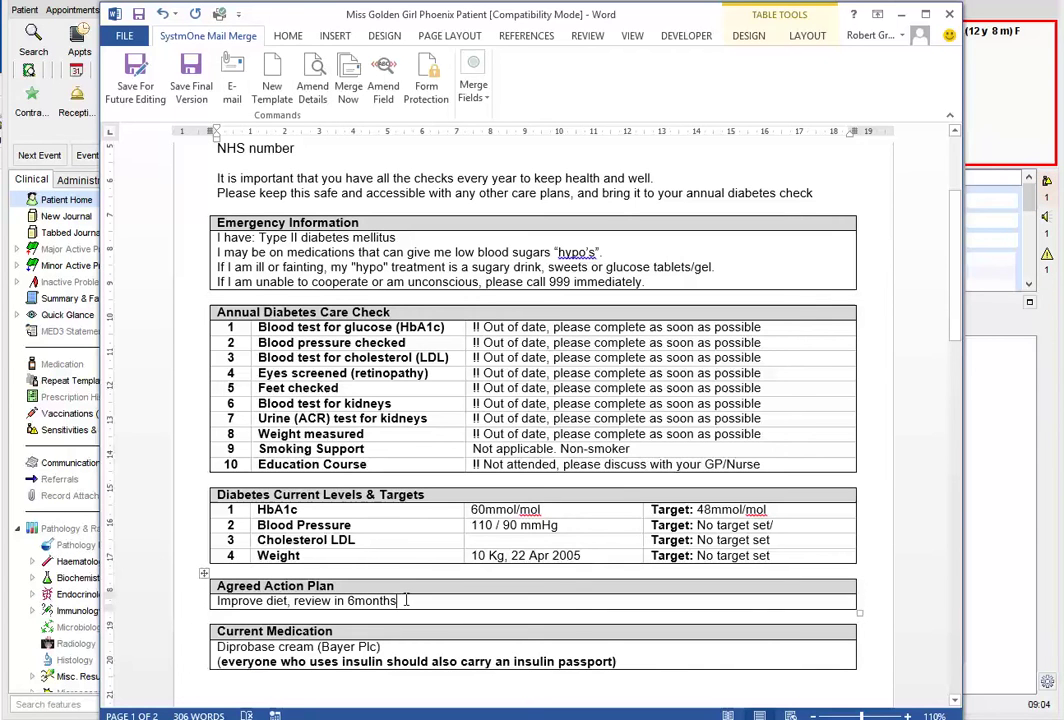